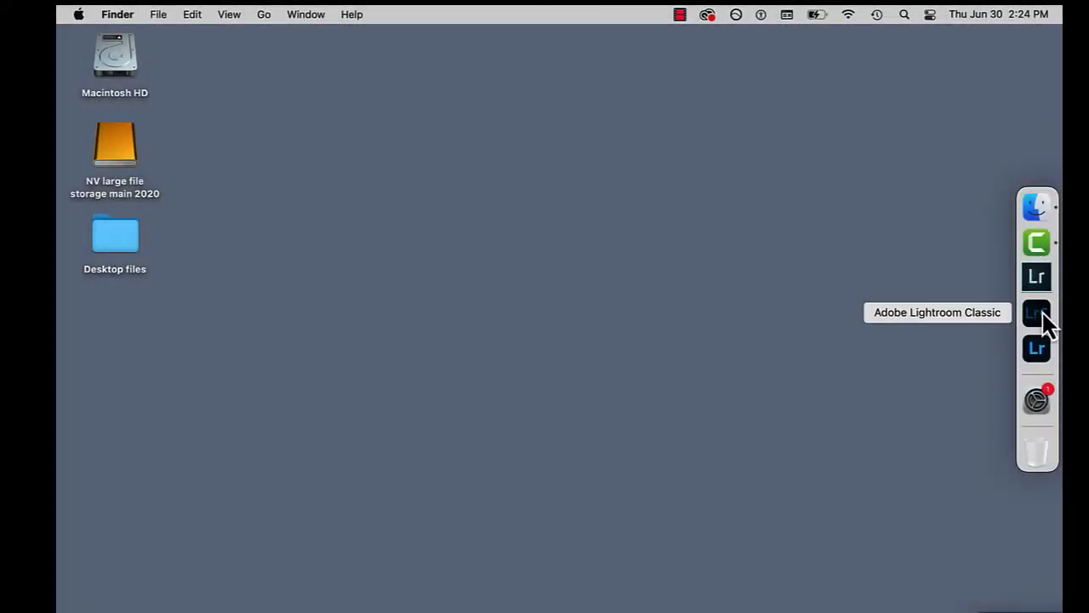
Step: Launch Lightroom Classic and create the default Lightroom Catalog.lrcat when the catalog is missing
left_click(1042, 313)
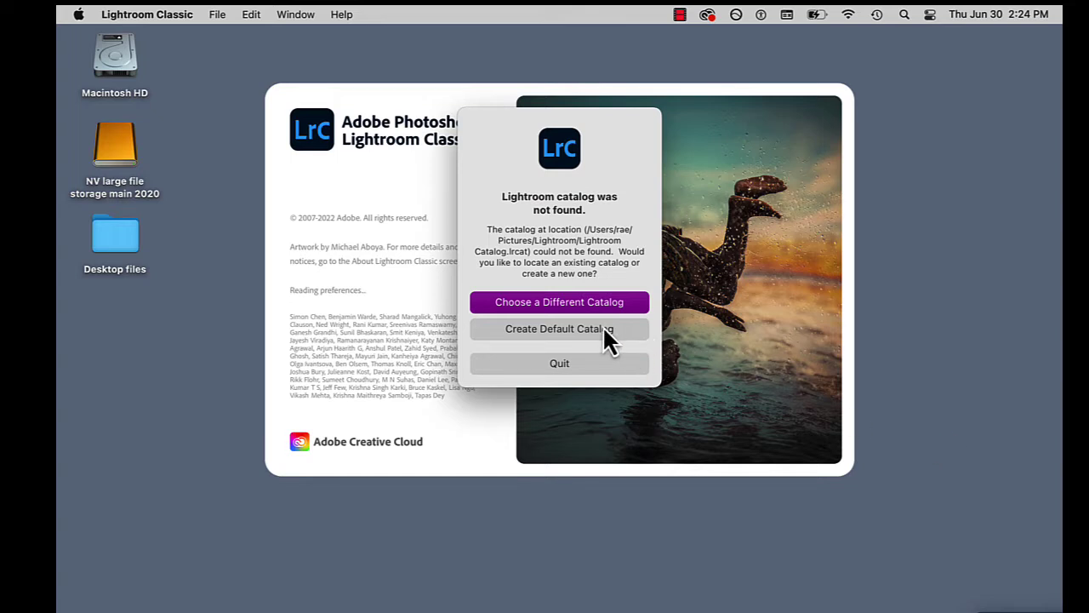
left_click(605, 331)
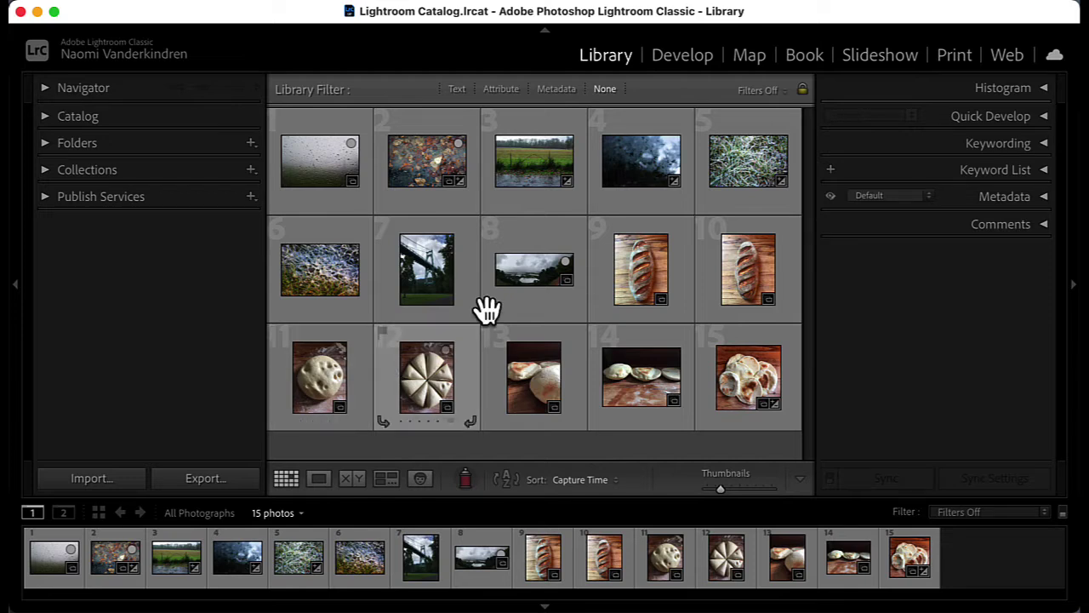
Step: Darken the frosty grass photo (number 5) to exposure -1.10 in Develop, then view the Map
left_click(713, 170)
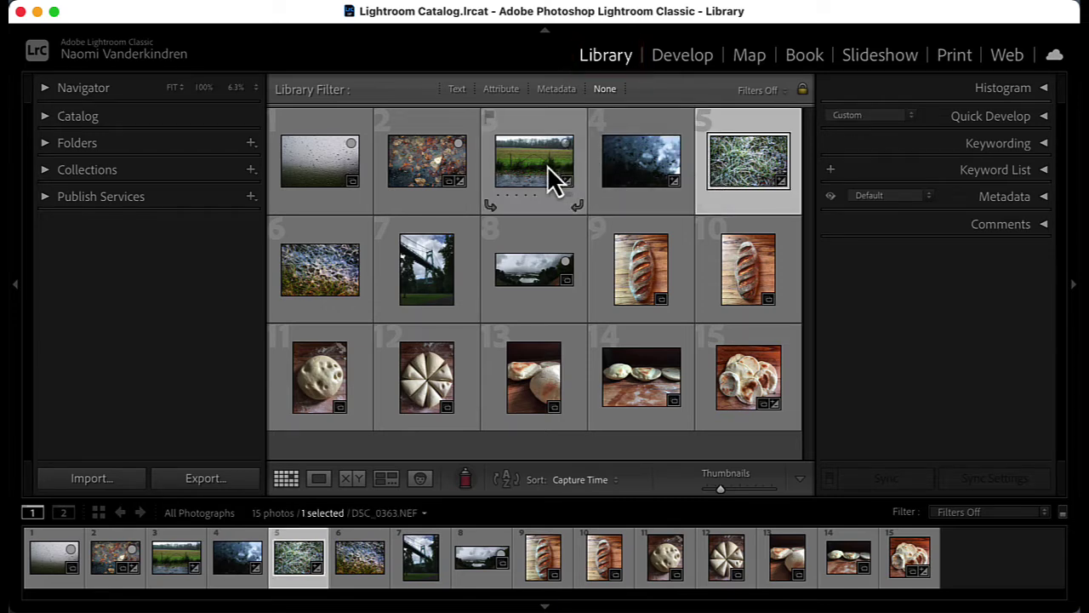
left_click(667, 61)
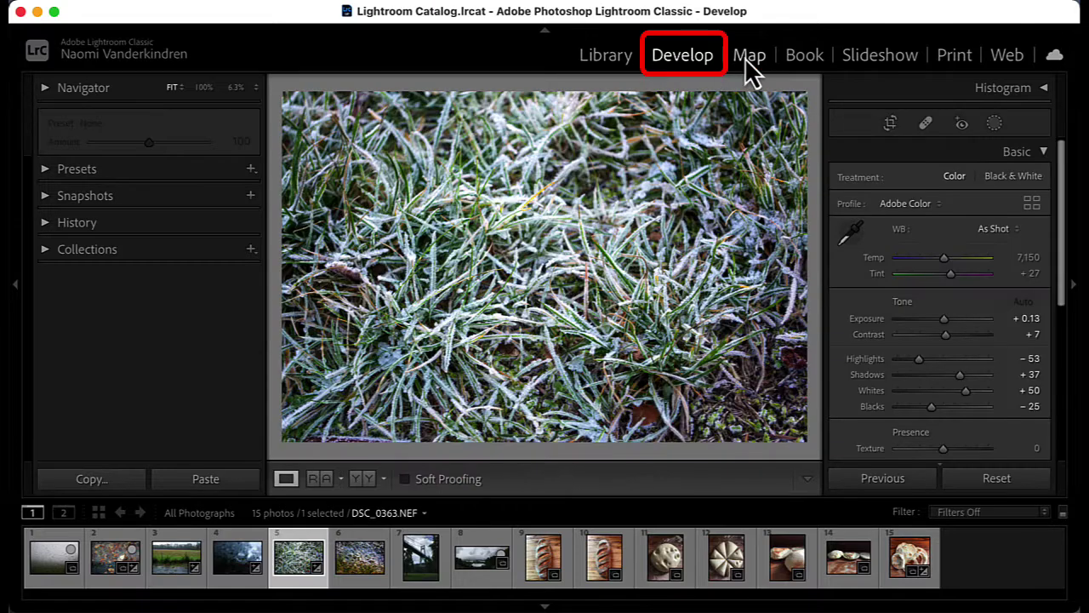
mouse_move(929, 317)
left_mouse_down()
mouse_move(912, 319)
mouse_move(931, 317)
left_mouse_up()
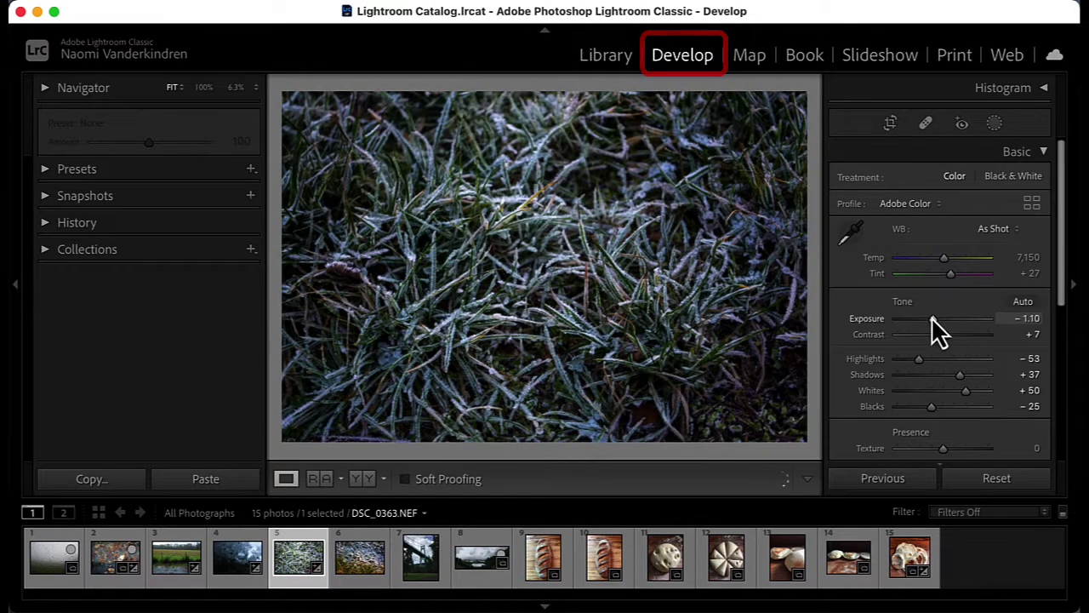
left_click(749, 57)
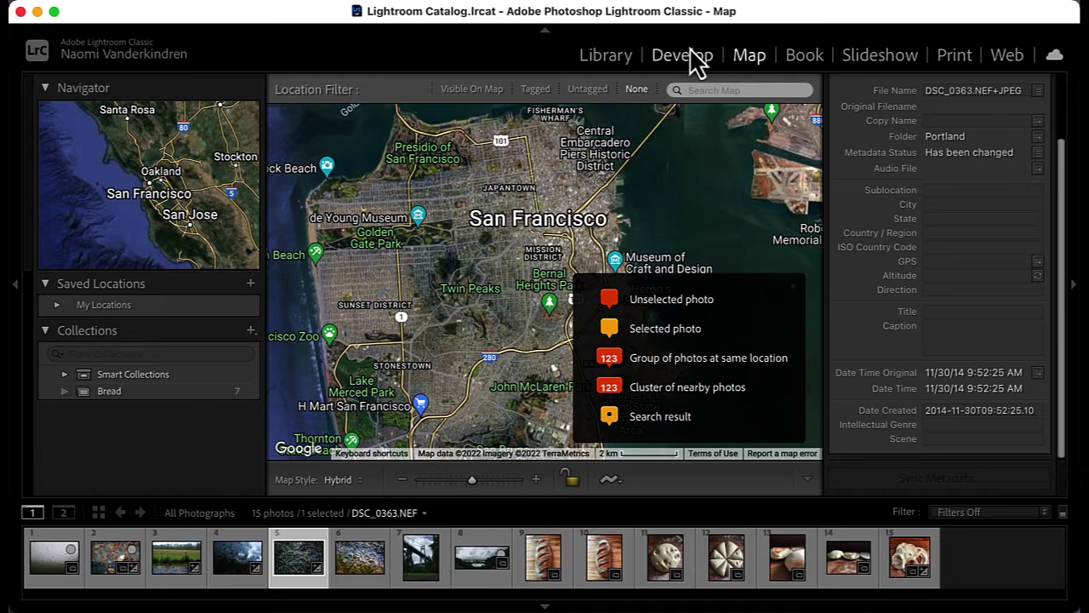
left_click(617, 59)
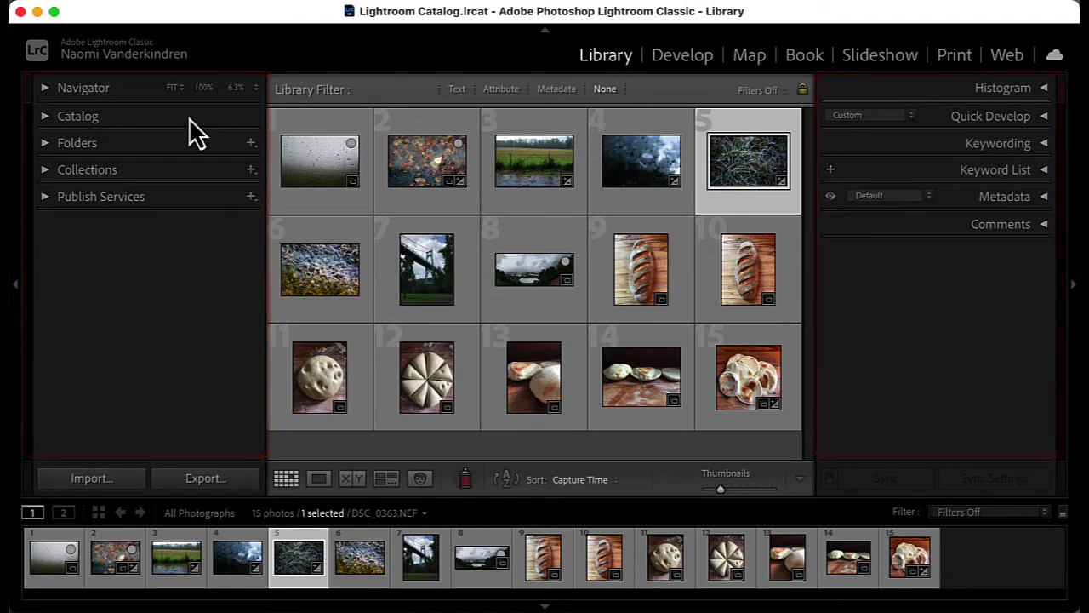
left_click(62, 88)
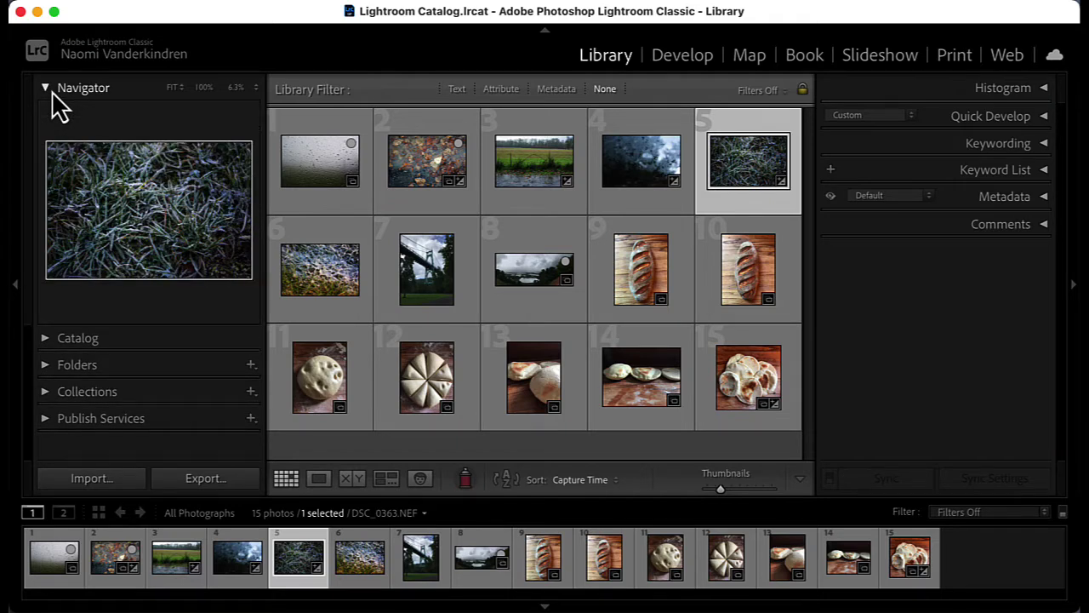
Step: Expand Catalog, Folders and Collections, show the Bread collection's photos, and expand Publish Services
left_click(52, 93)
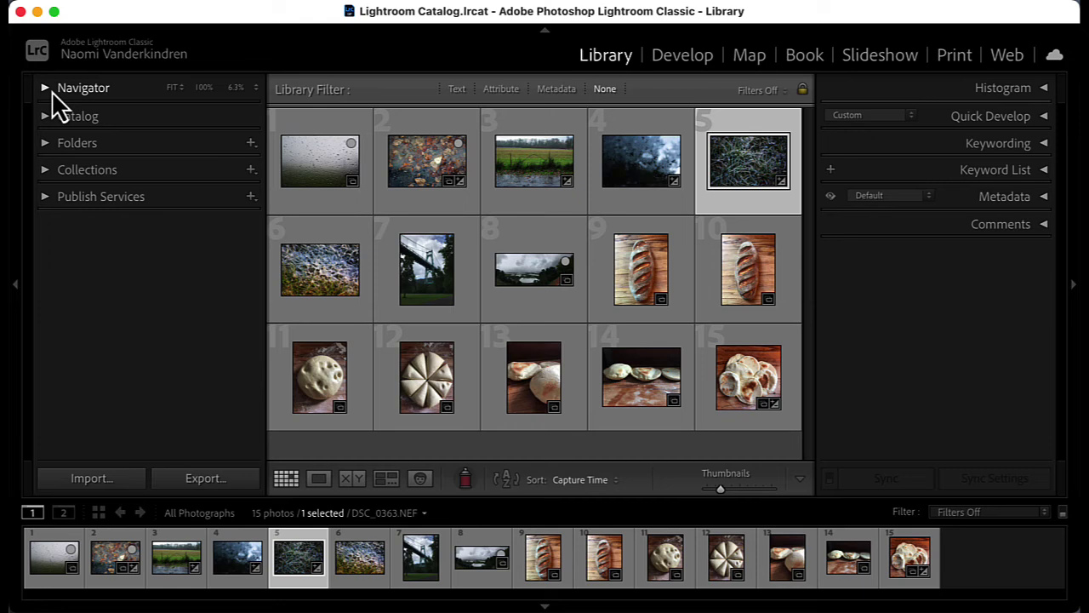
left_click(50, 119)
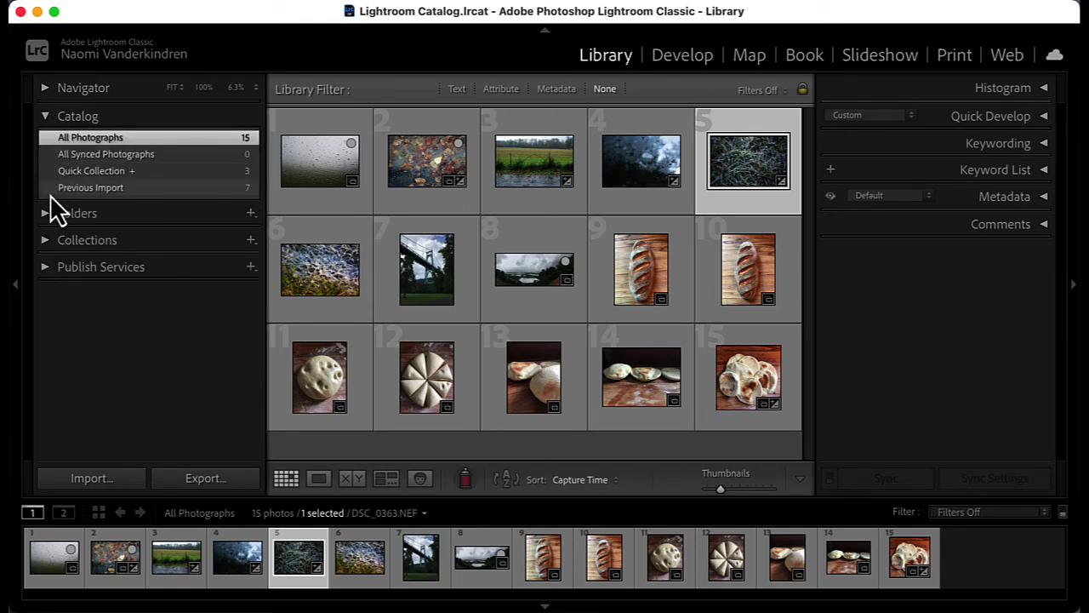
left_click(54, 221)
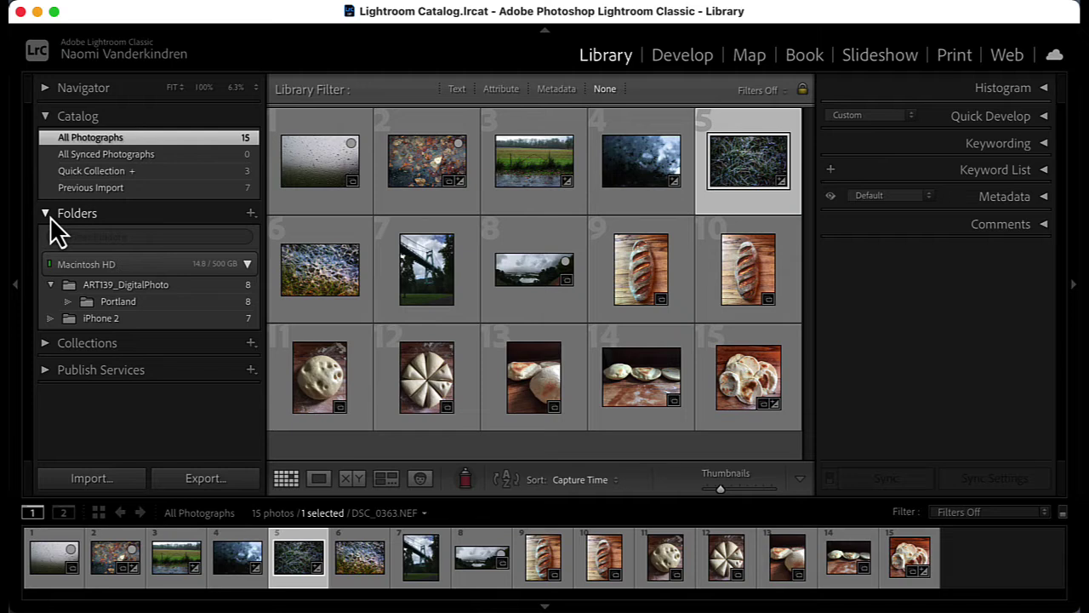
left_click(56, 344)
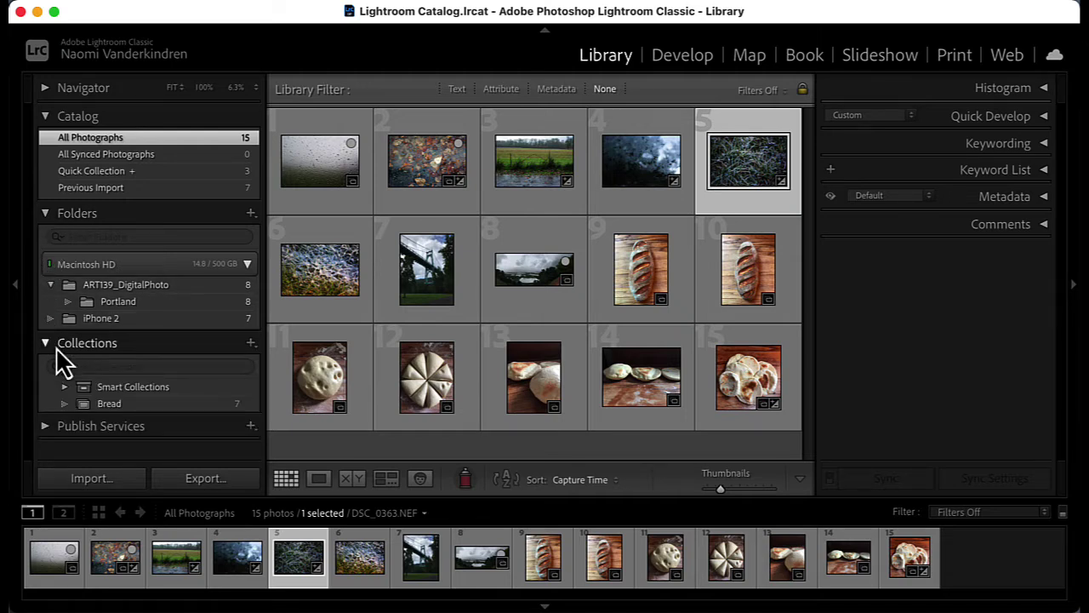
left_click(114, 405)
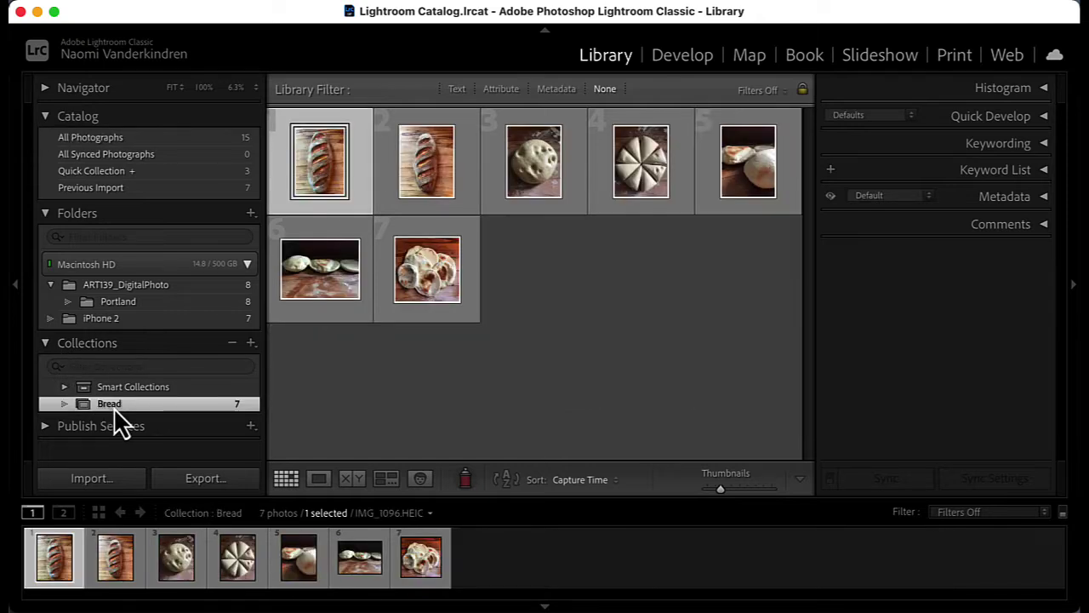
left_click(106, 427)
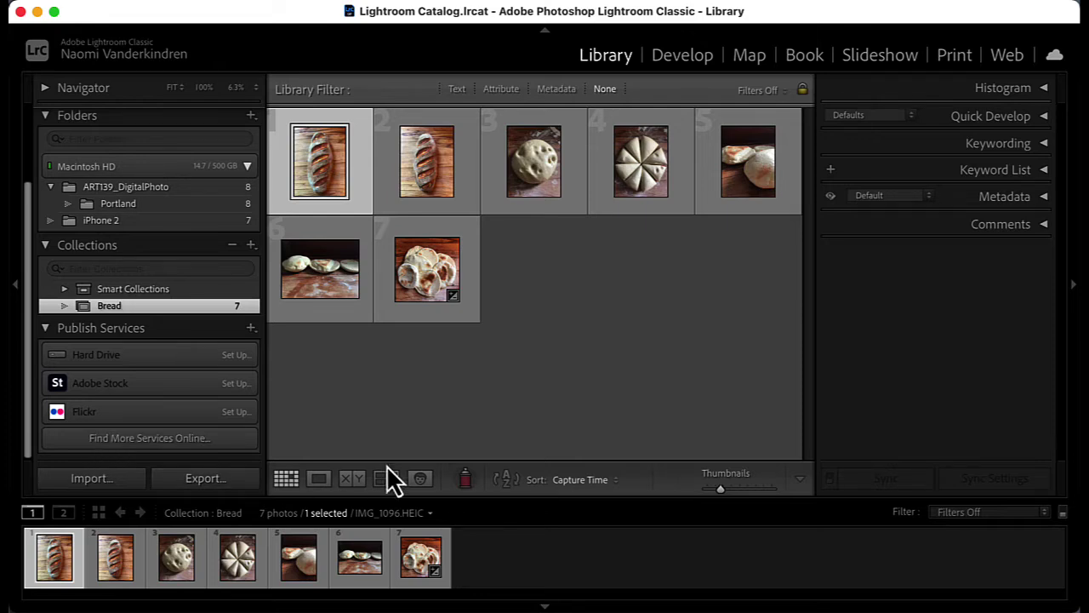
Step: Move to IMG_1097.HEIC and tag it with the keyword 'bread' in the Keywording panel
key("Right")
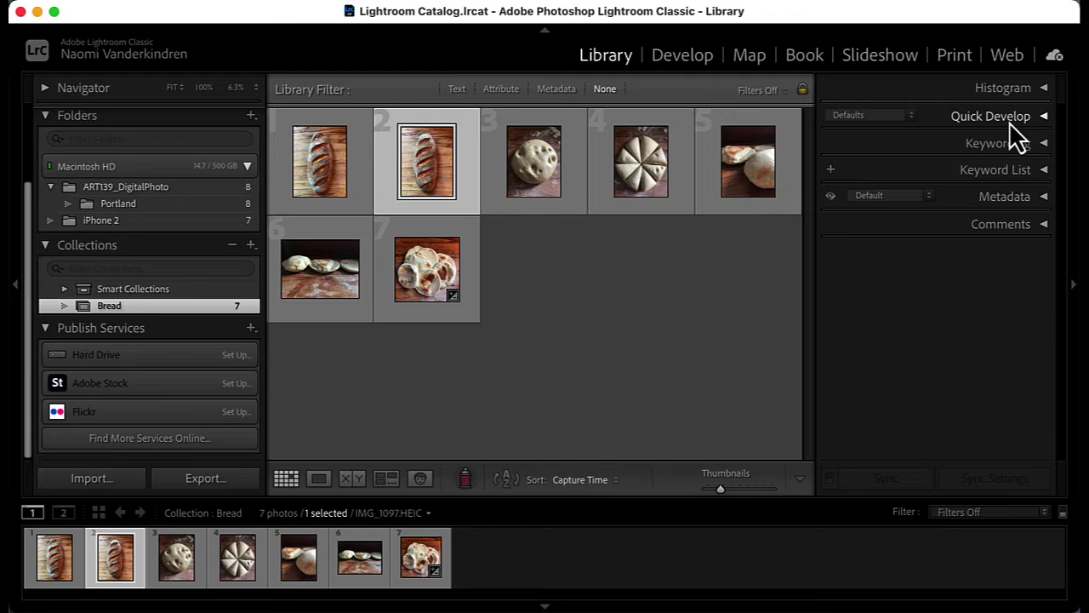
left_click(1011, 124)
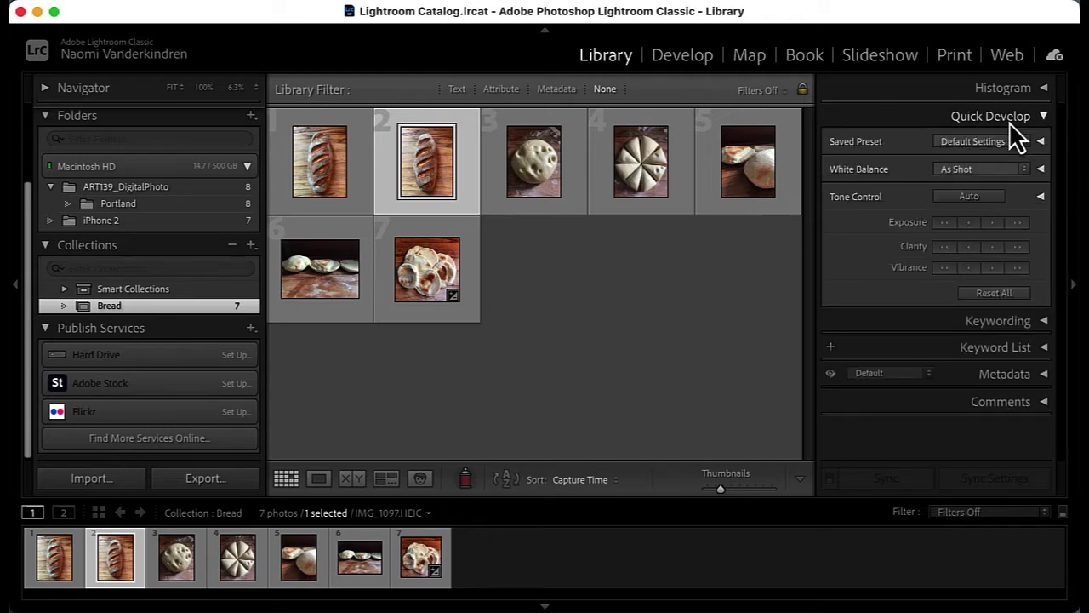
left_click(1009, 123)
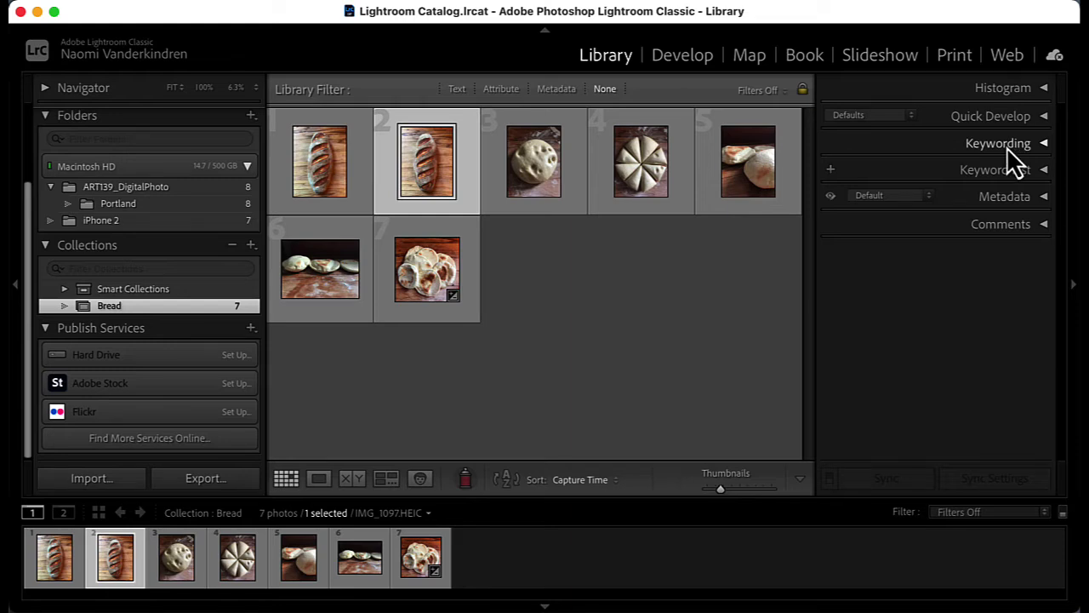
left_click(1007, 146)
left_click(962, 228)
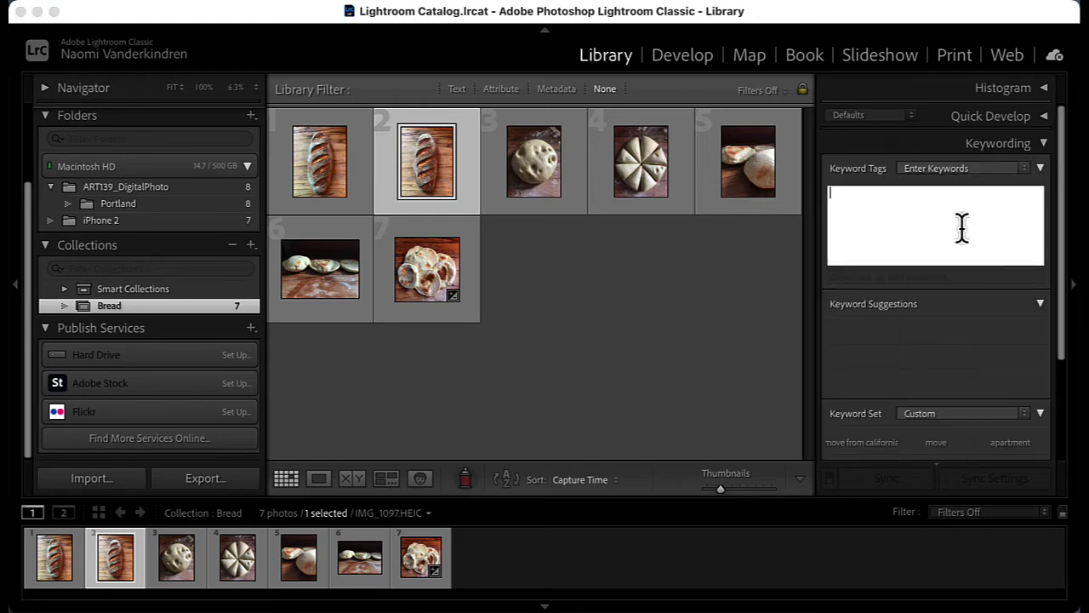
type("bread")
key("Return")
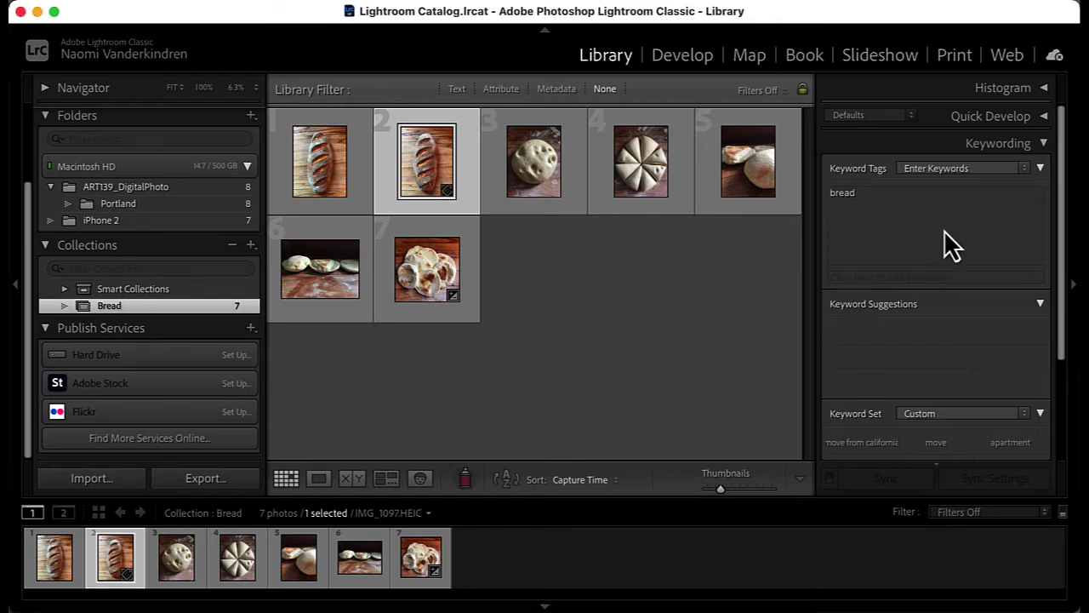
left_click(1016, 148)
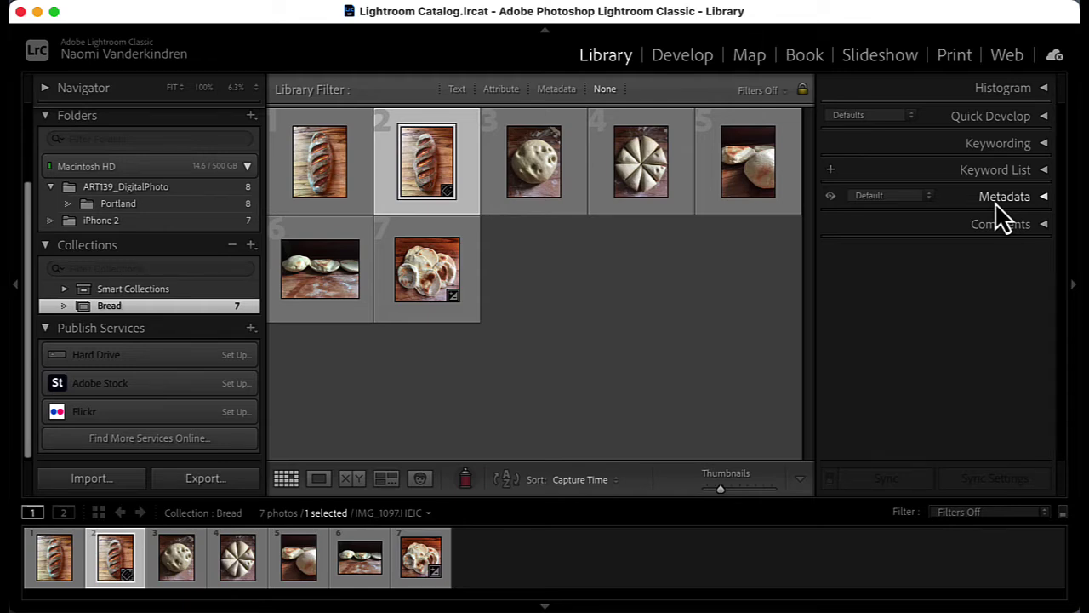
Step: Expand the Metadata panel to see IMG_1097.HEIC's folder iPhone 2 and capture date May 28, 2021
left_click(994, 202)
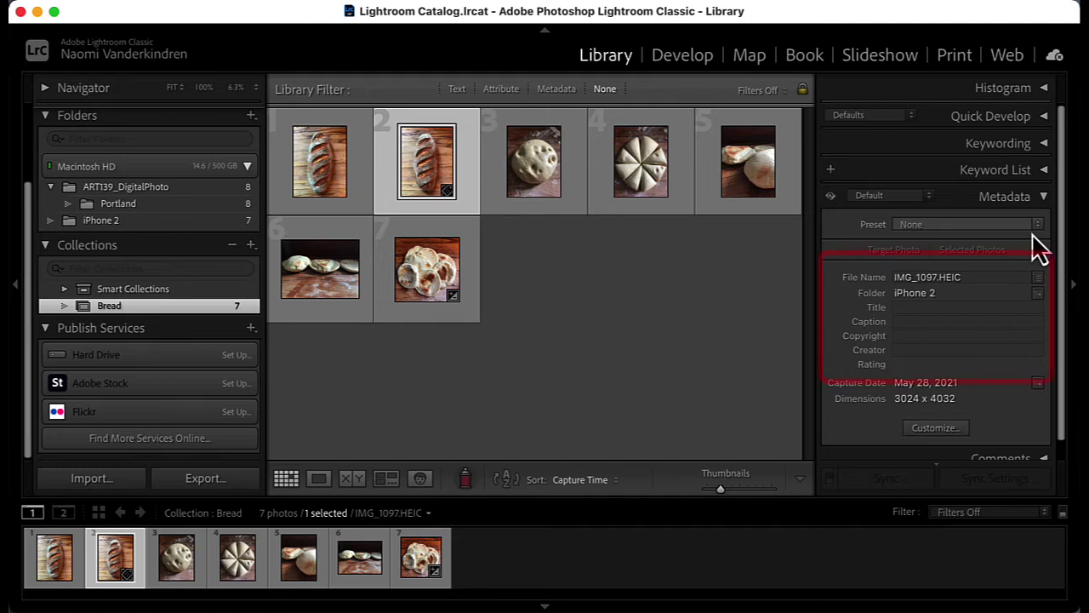
scroll(1035, 276, "down", 1)
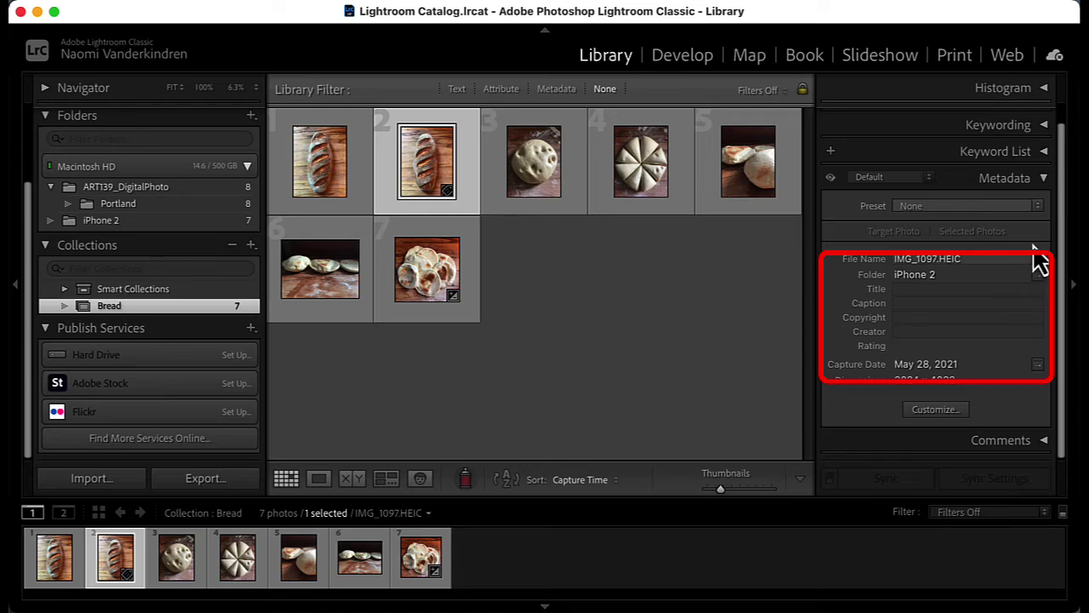
Step: Collapse the Metadata panel and all left panels, and toggle the left panel's solo mode
left_click(1021, 181)
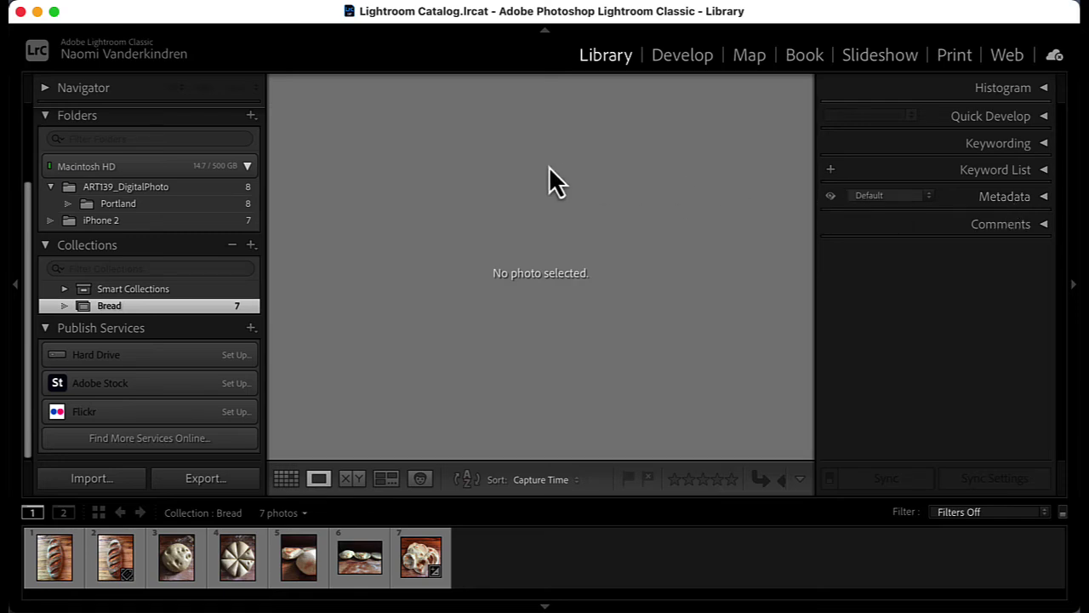
right_click(116, 252)
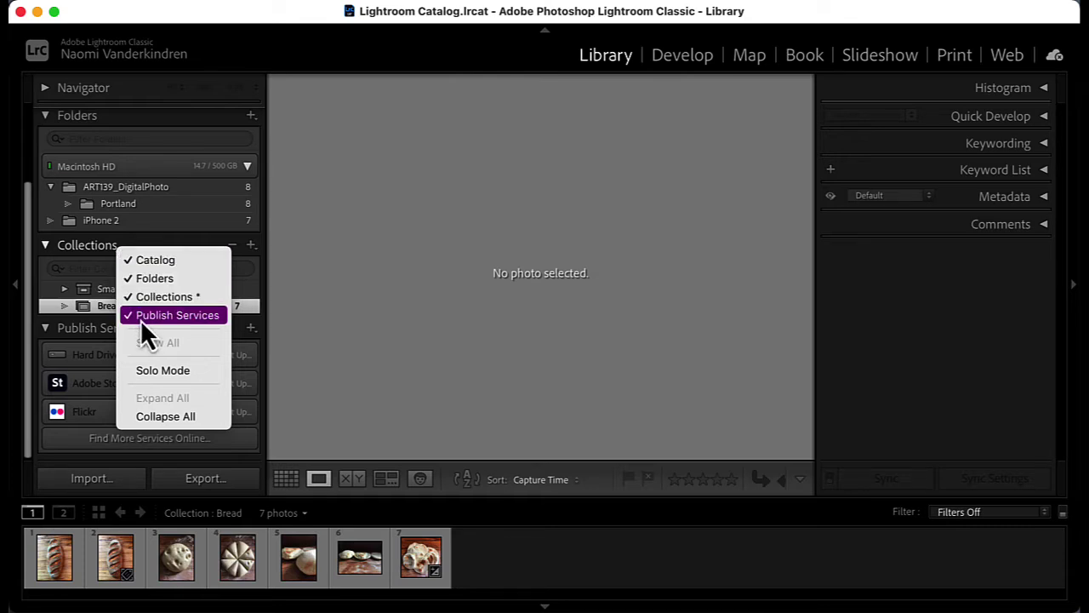
left_click(158, 416)
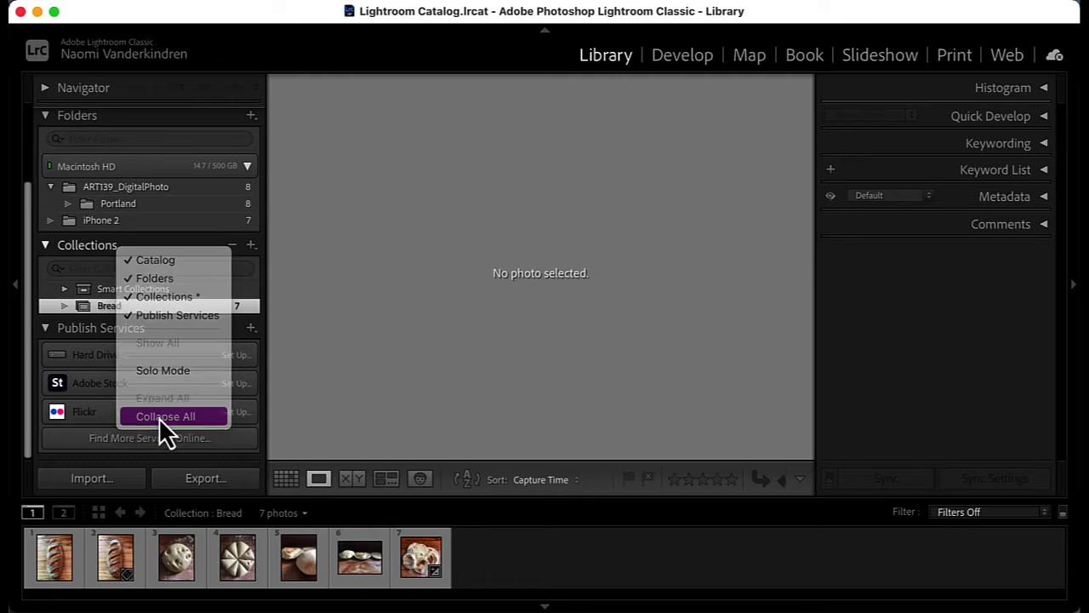
right_click(184, 197)
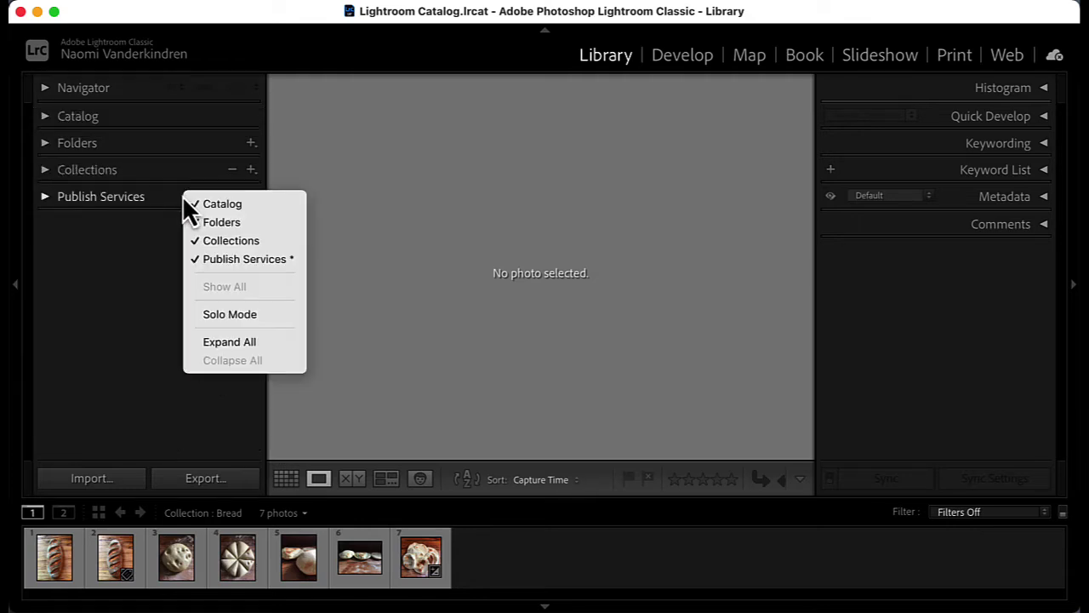
left_click(201, 315)
Step: Expand Publish Services, Collections, Folders and Catalog, then use Expand All on the left panels
left_click(124, 197)
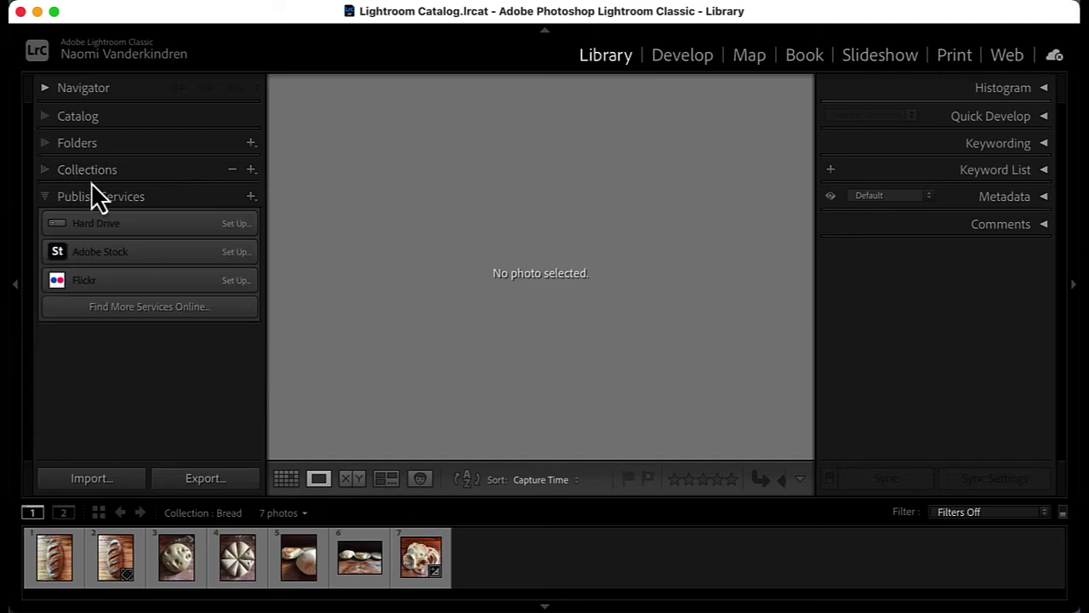
left_click(93, 175)
left_click(99, 143)
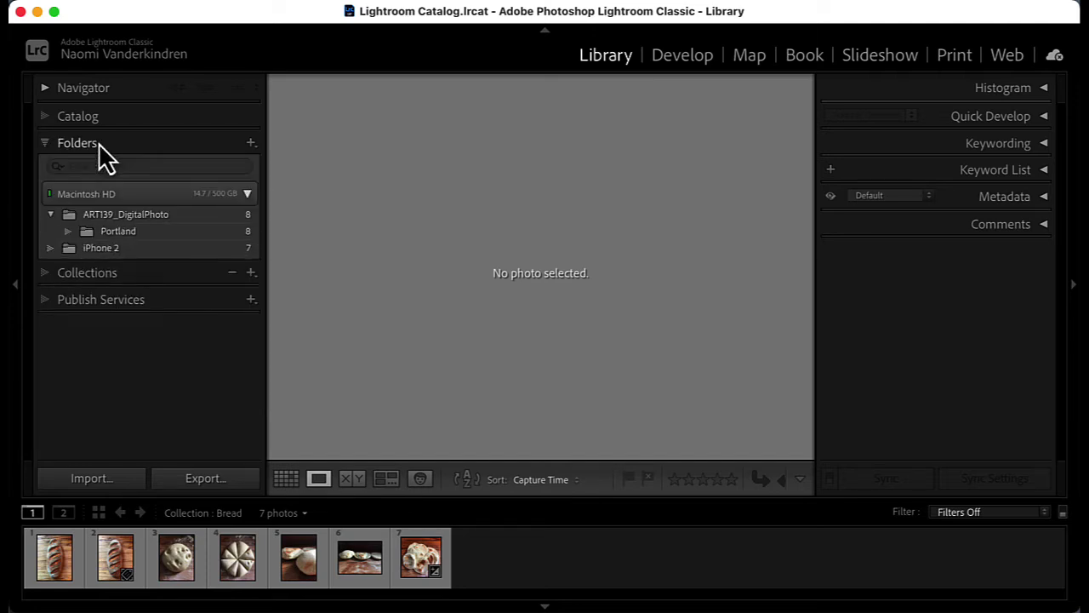
left_click(102, 118)
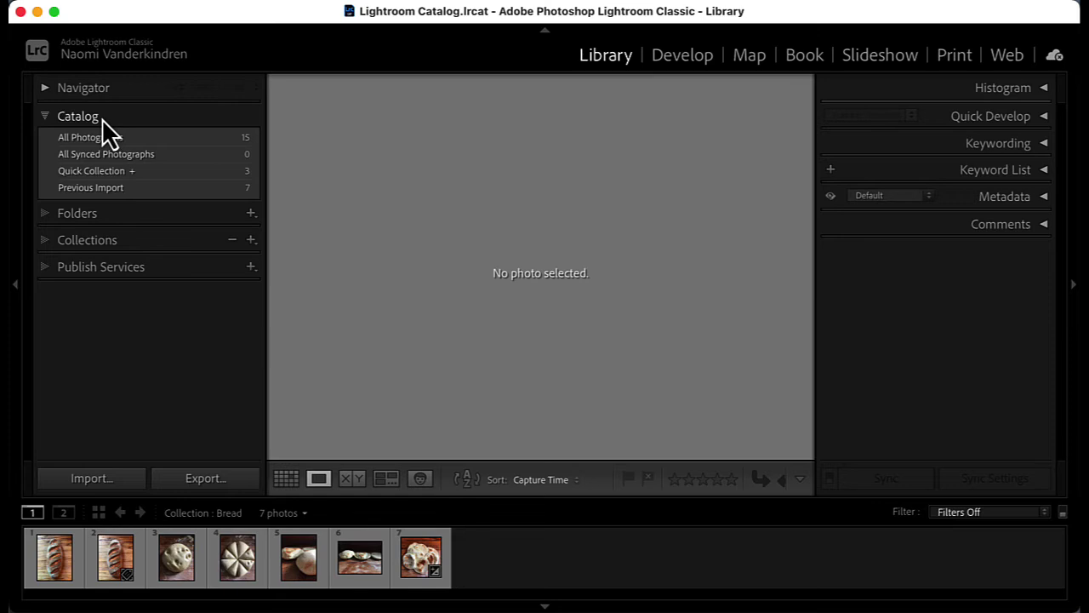
left_click(112, 241)
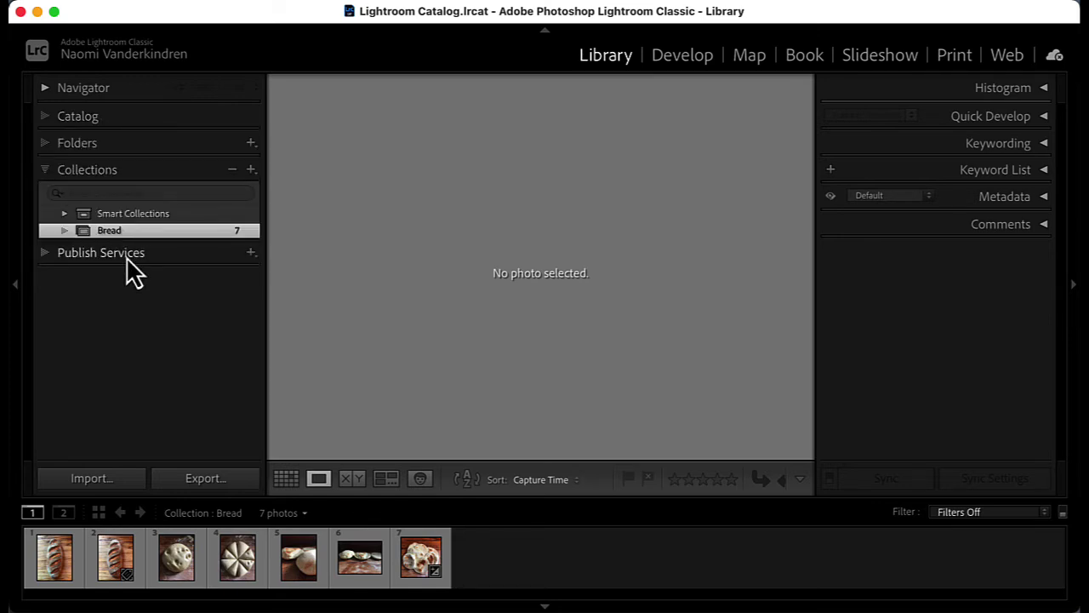
right_click(126, 256)
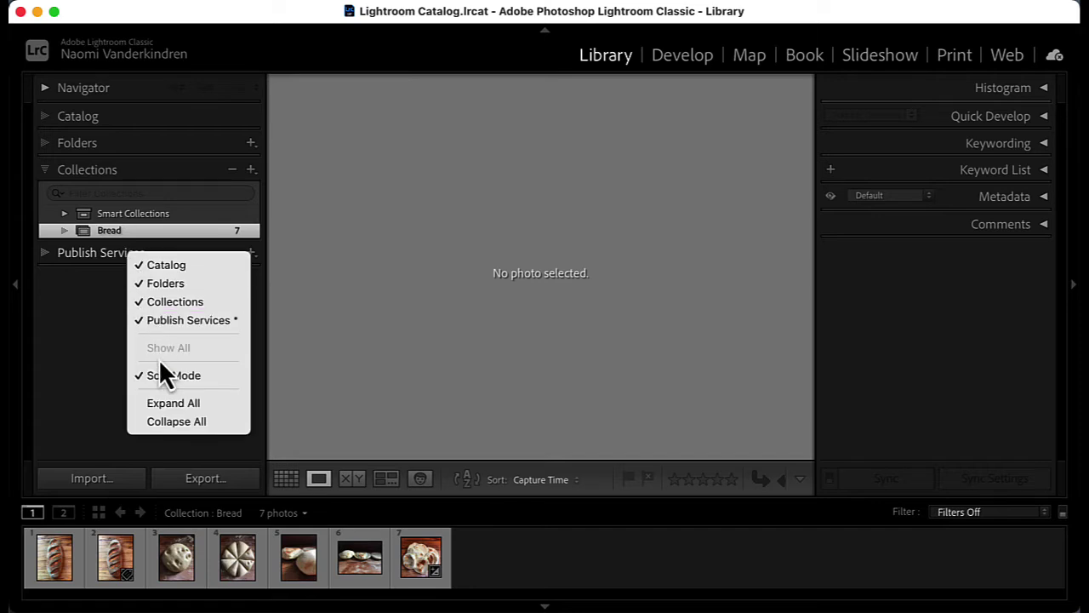
left_click(167, 407)
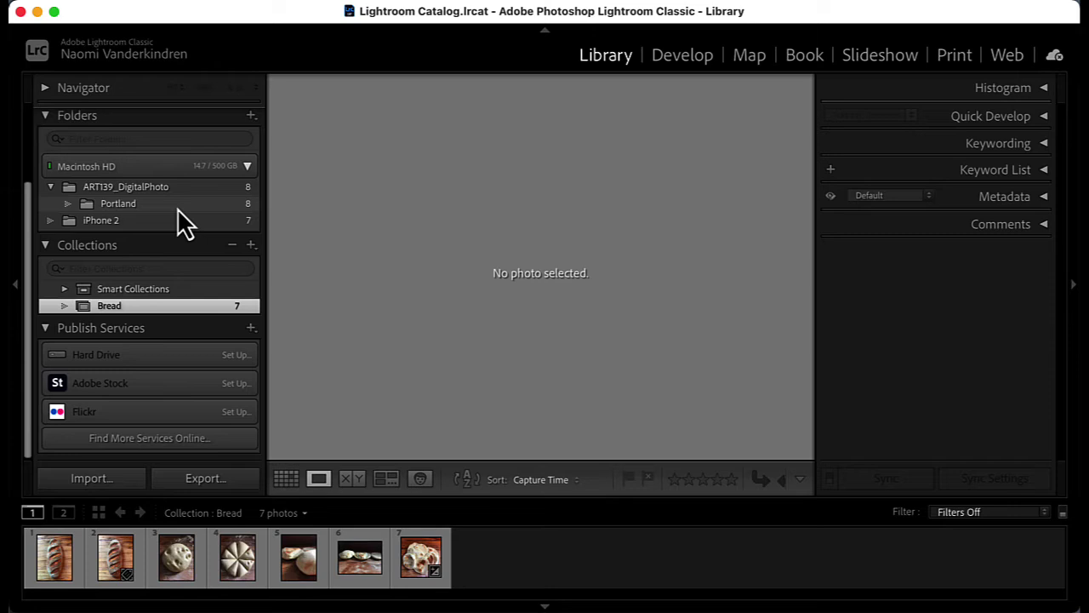
Step: Set the left panel to Auto Hide & Show, then dock it and tuck it away
scroll(177, 208, "up", 4)
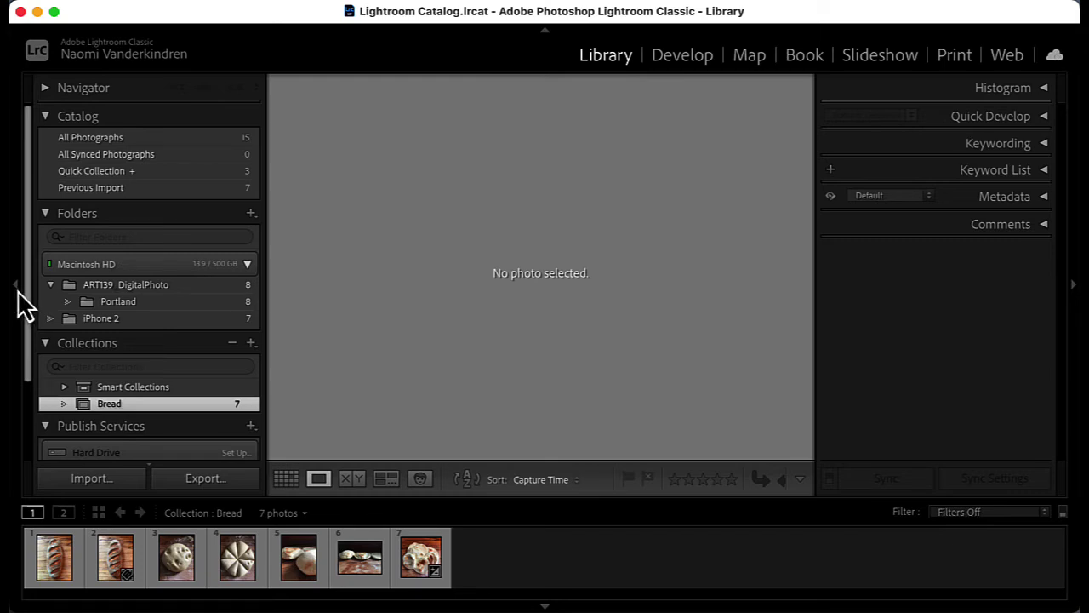
right_click(25, 305)
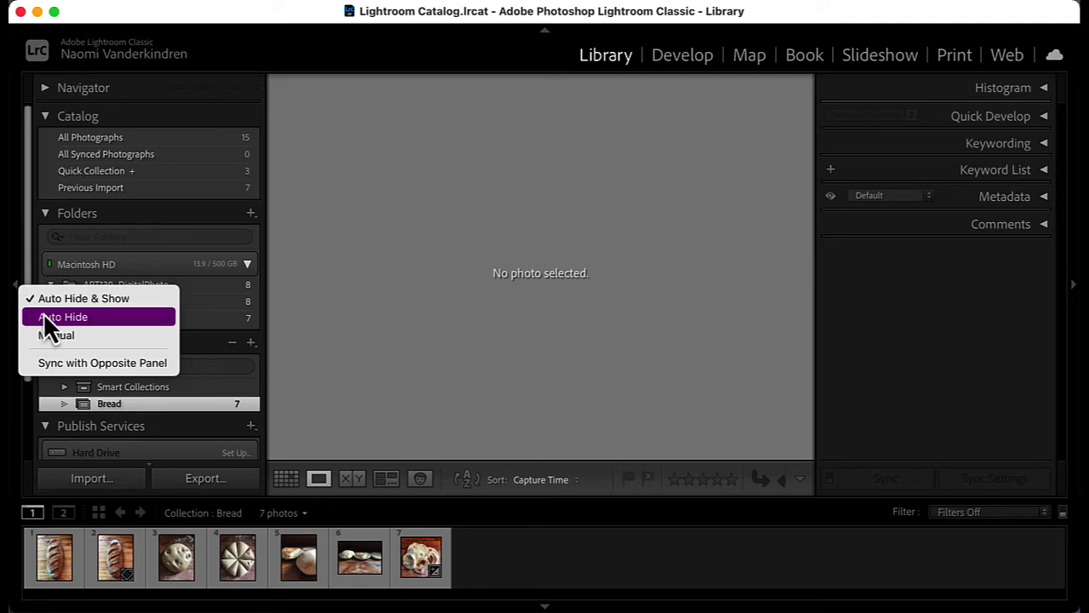
left_click(61, 298)
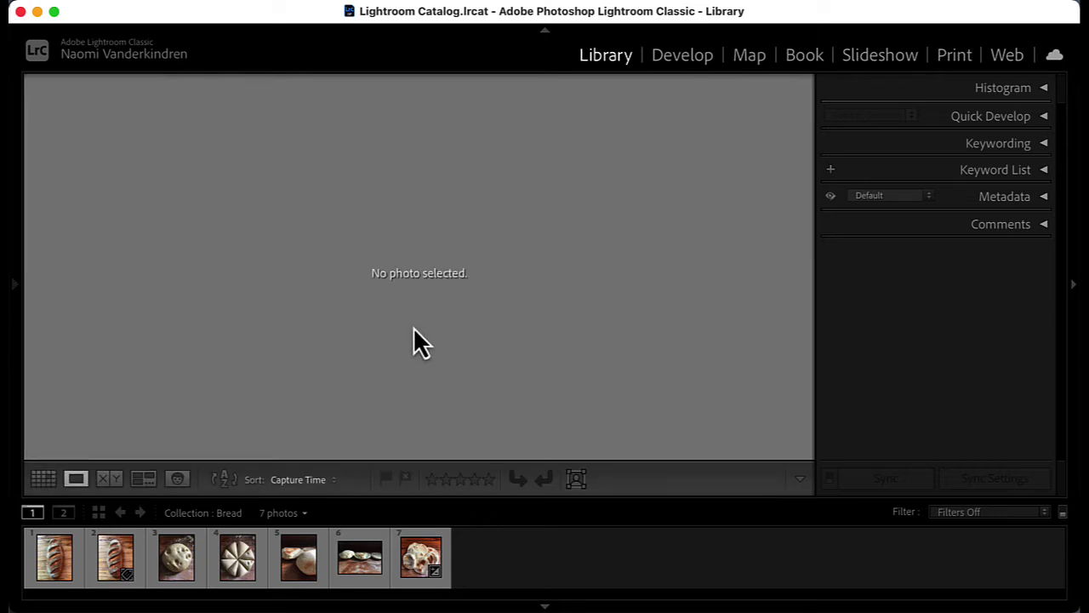
mouse_move(12, 312)
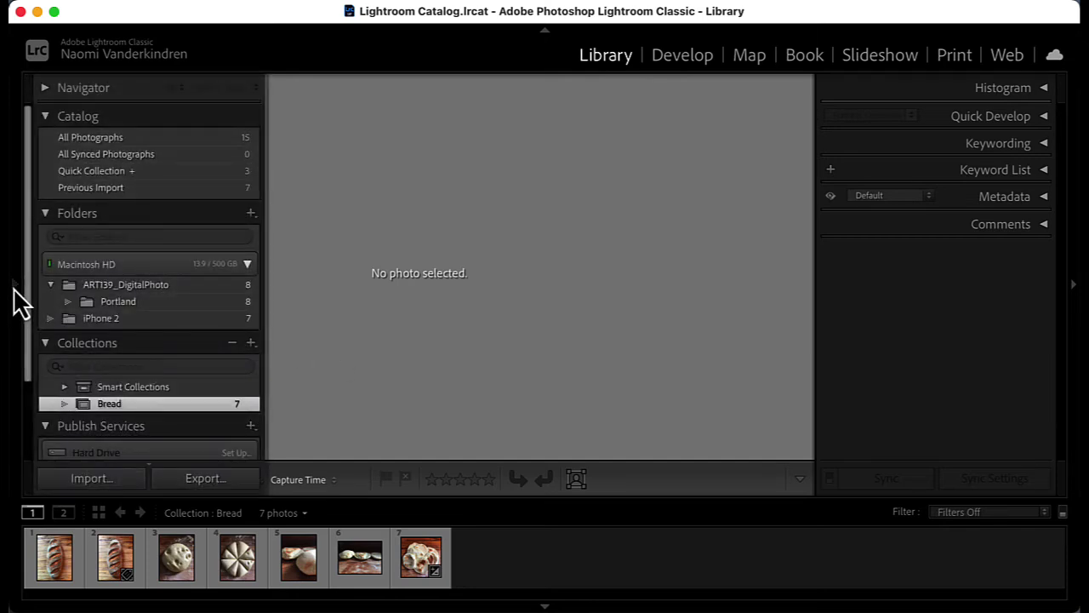
left_click(14, 306)
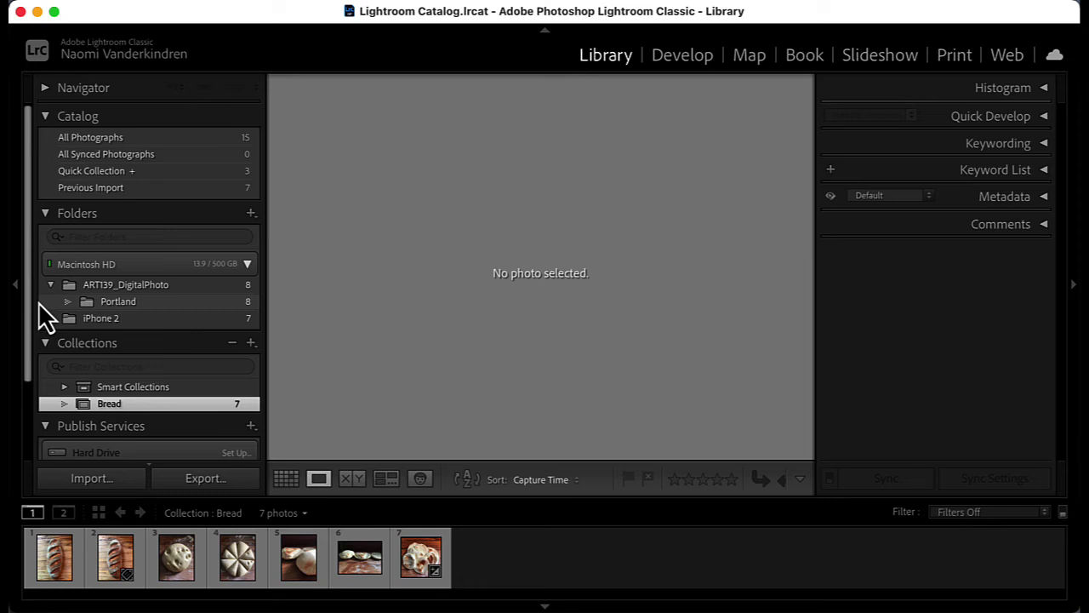
left_click(17, 287)
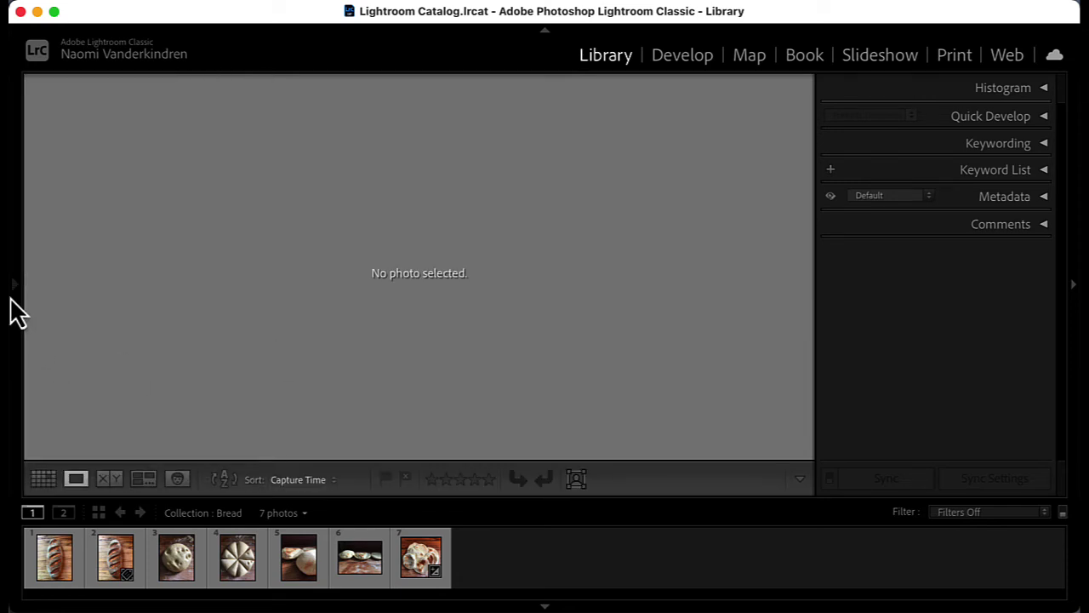
Step: Reopen the left panel, switch to Grid view, and try the Metadata then Text filter bars
left_click(11, 308)
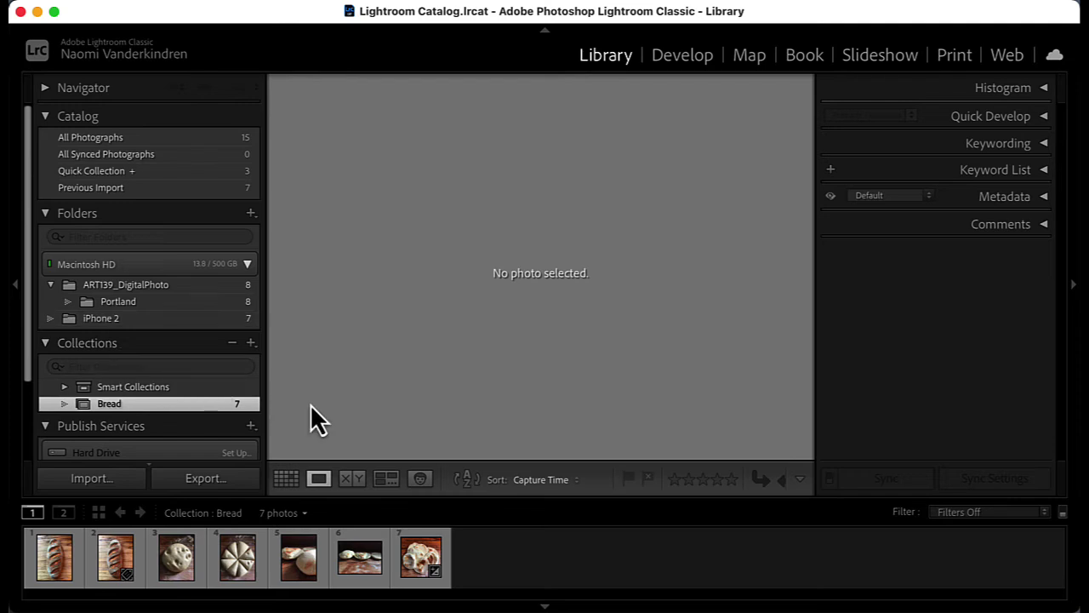
left_click(288, 479)
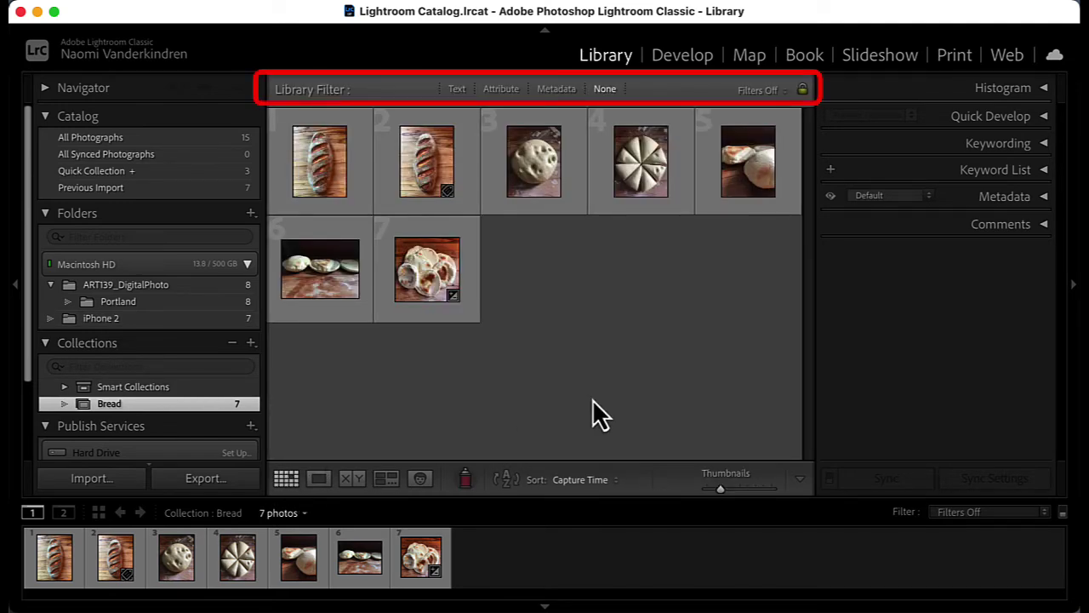
left_click(553, 90)
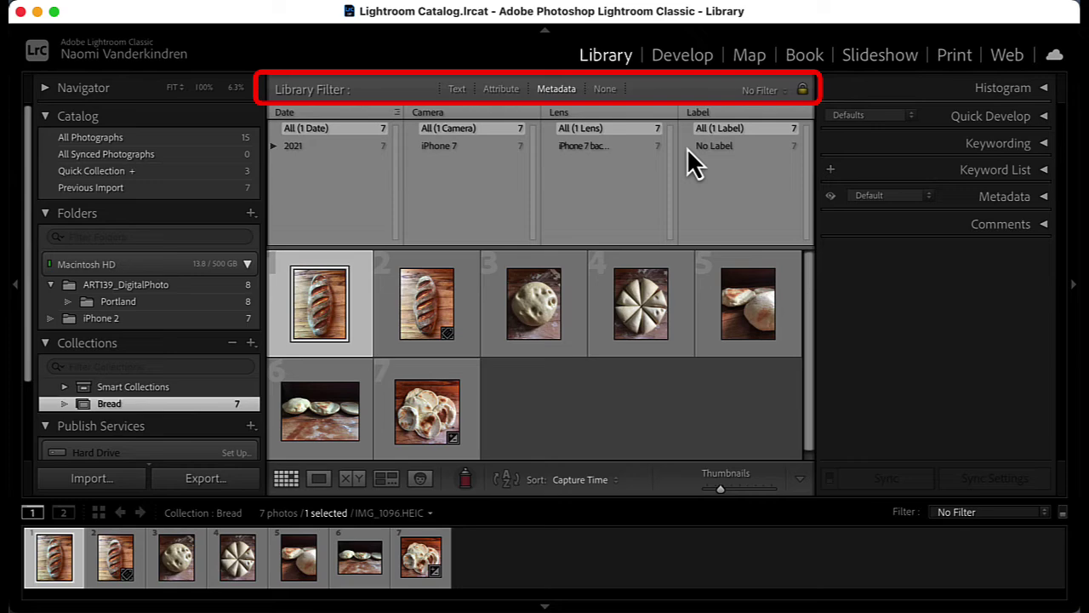
left_click(459, 90)
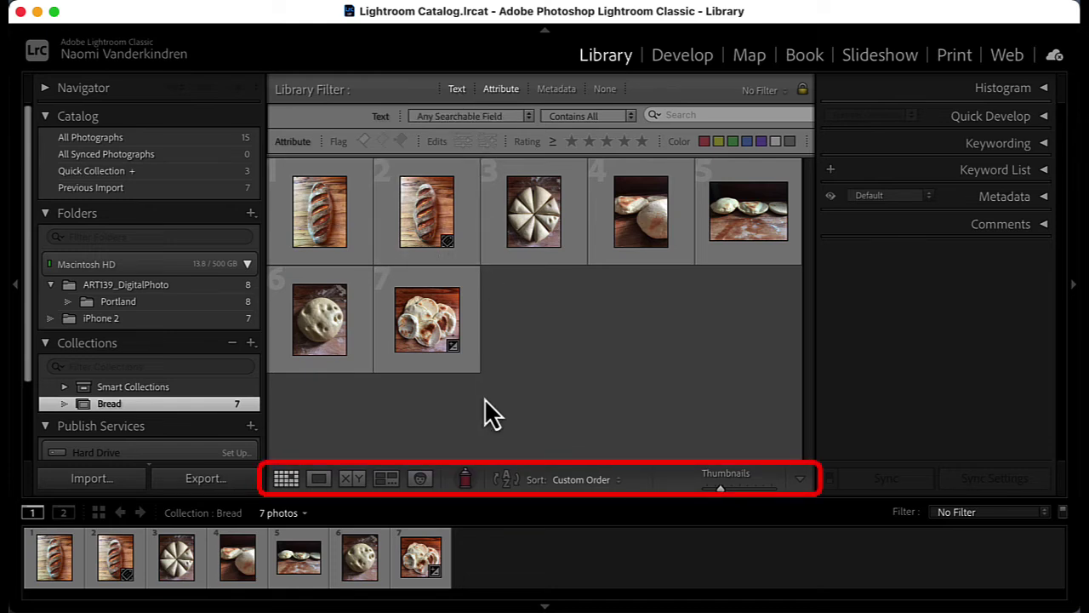
Step: Try the Loupe, Compare and Grid view buttons, then show the toolbar's item choices
left_click(320, 482)
left_click(353, 487)
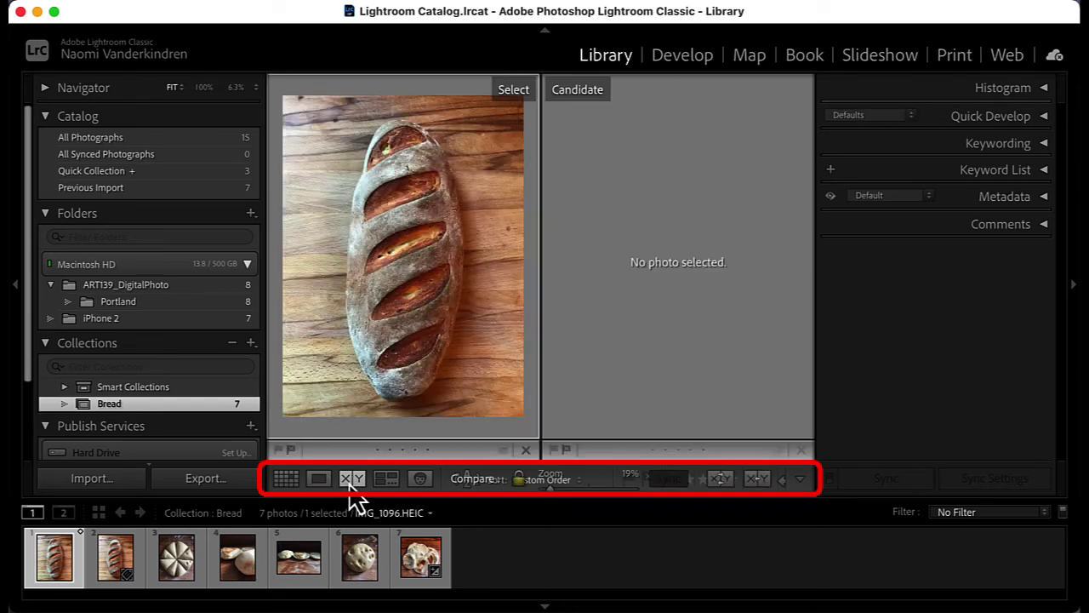
left_click(287, 480)
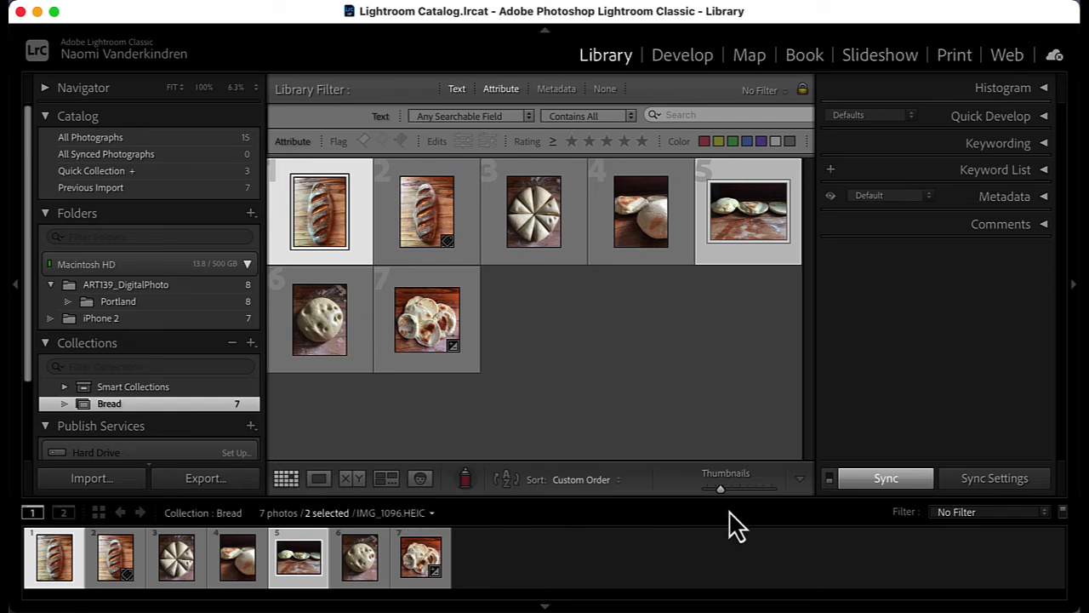
left_click(800, 482)
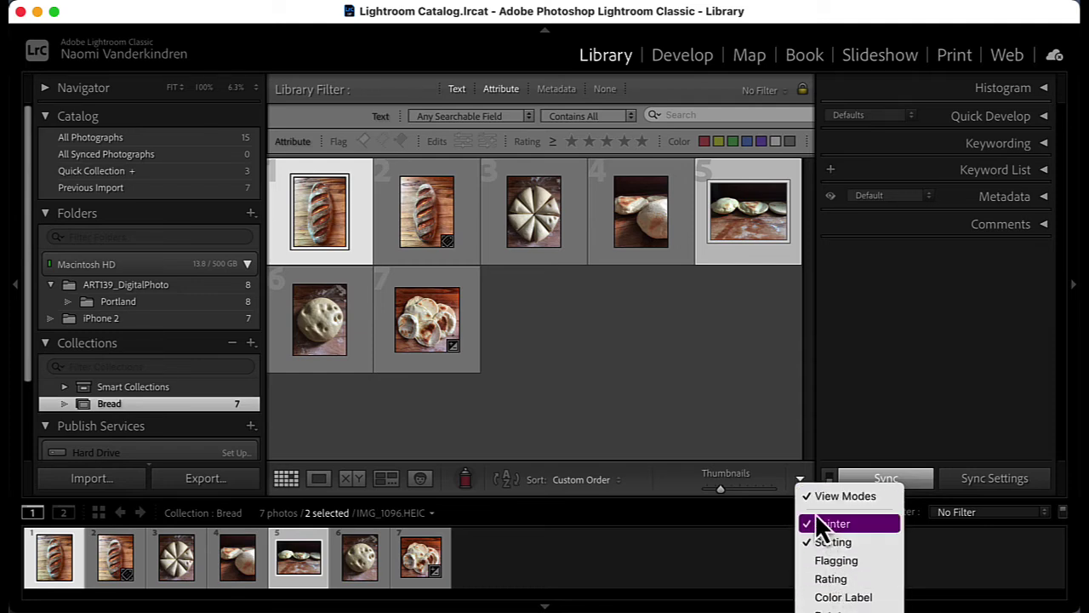
Step: Move the pita pile to fourth and the single pita photo last, then view the pile in Loupe
left_click(587, 579)
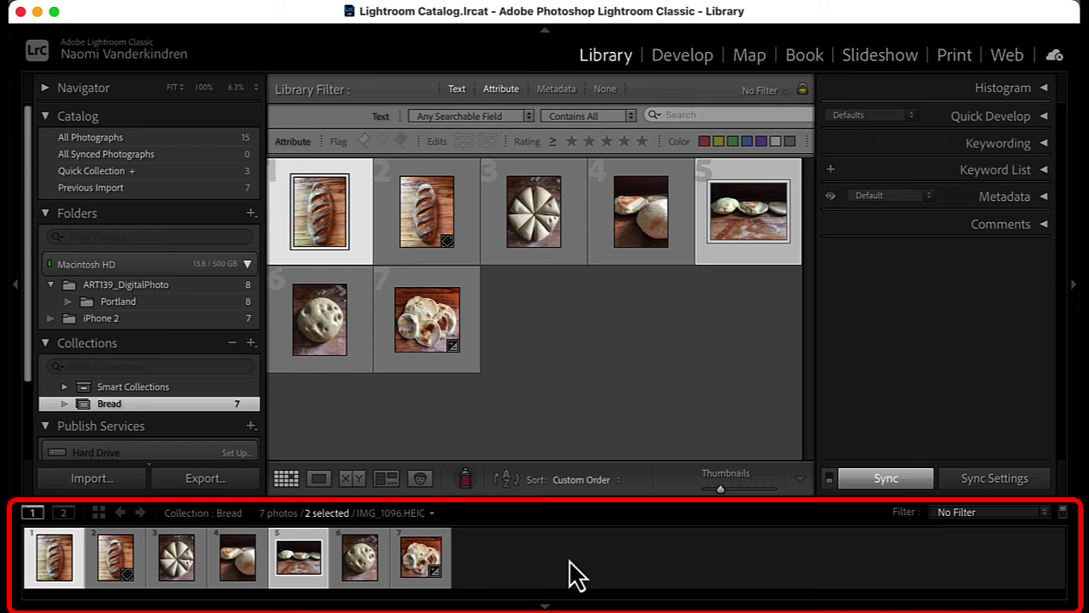
left_click(417, 562)
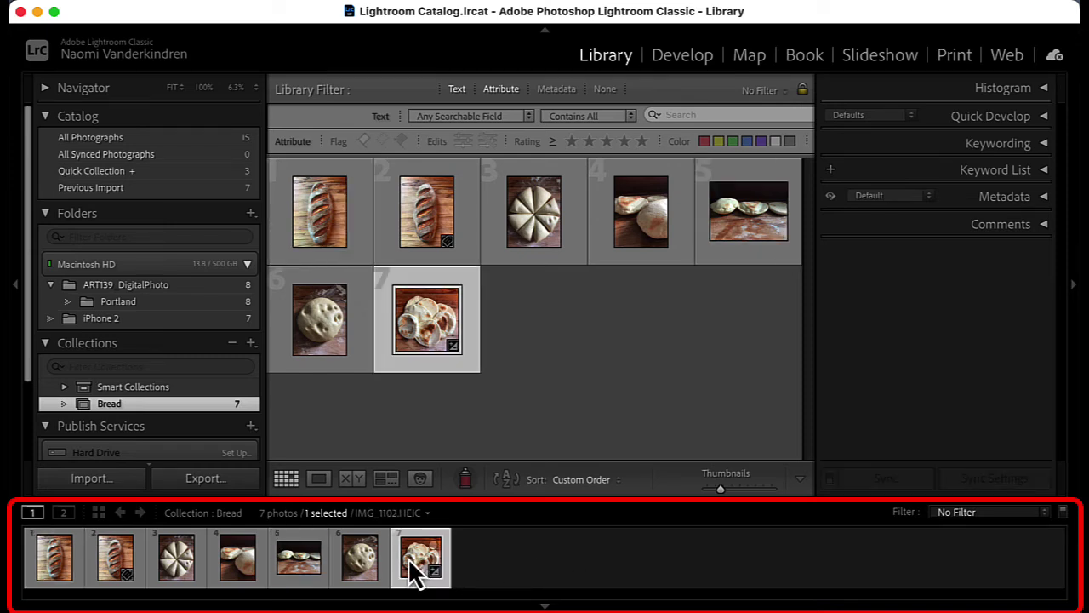
left_click_drag(410, 560, 269, 558)
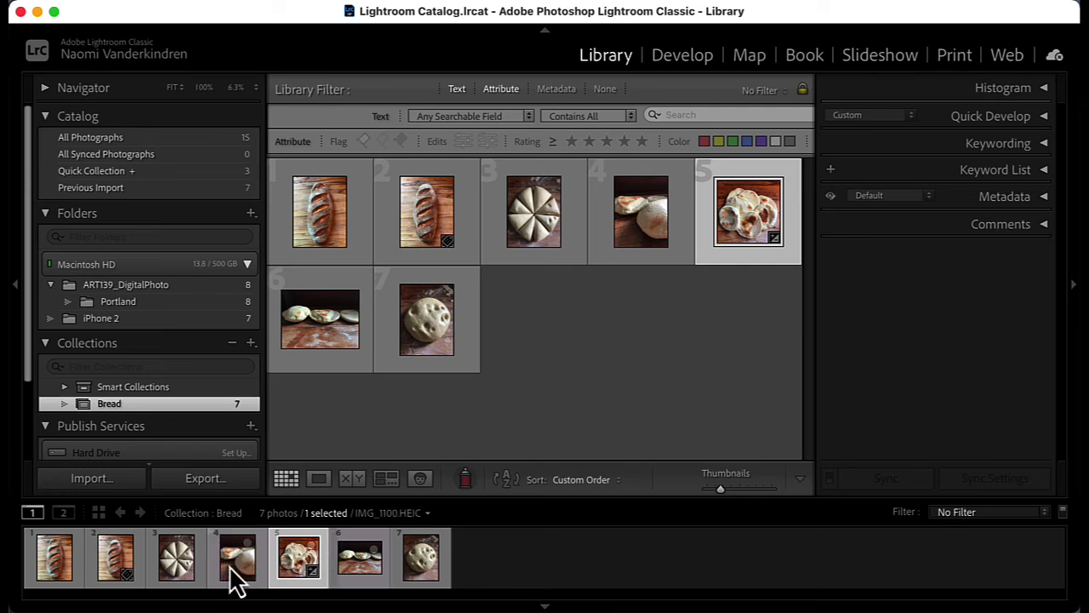
left_click_drag(238, 557, 472, 577)
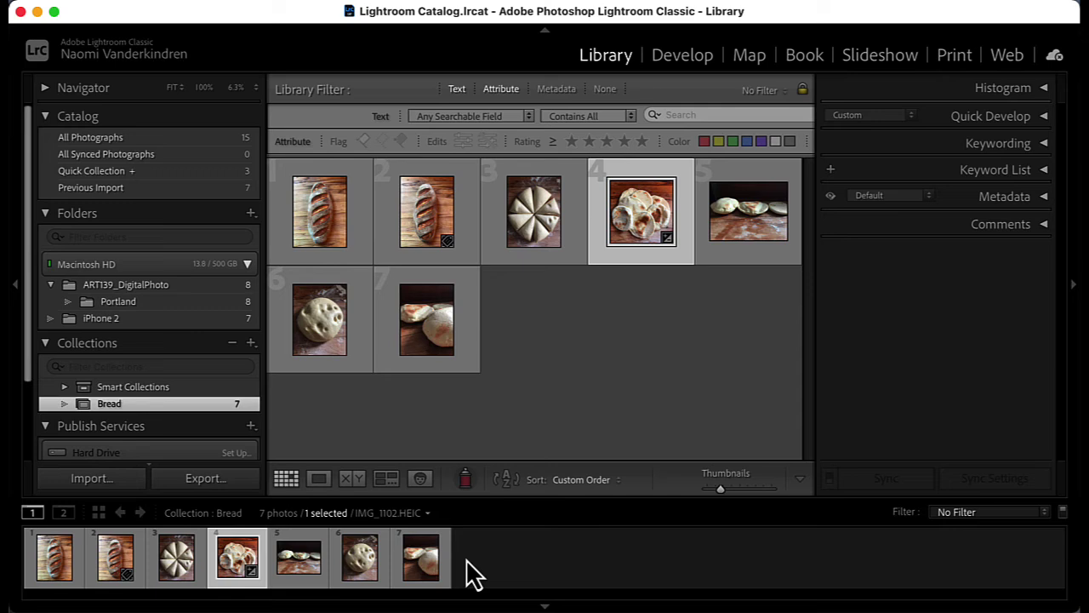
left_click(320, 480)
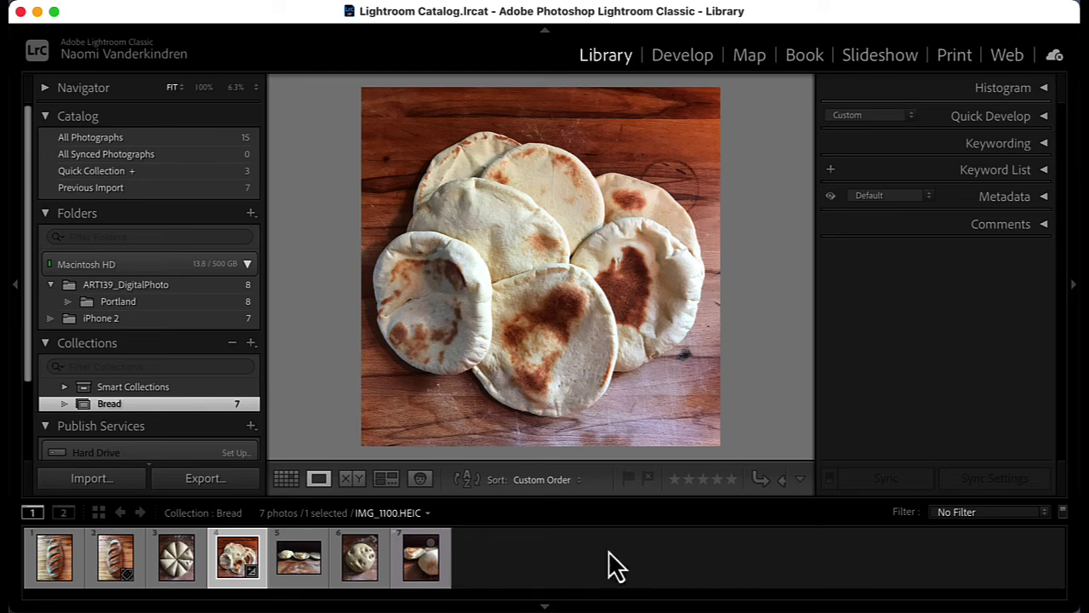
Step: In the Develop module, select filmstrip photos 5 through 7, starting with the three-pitas photo
left_click(692, 59)
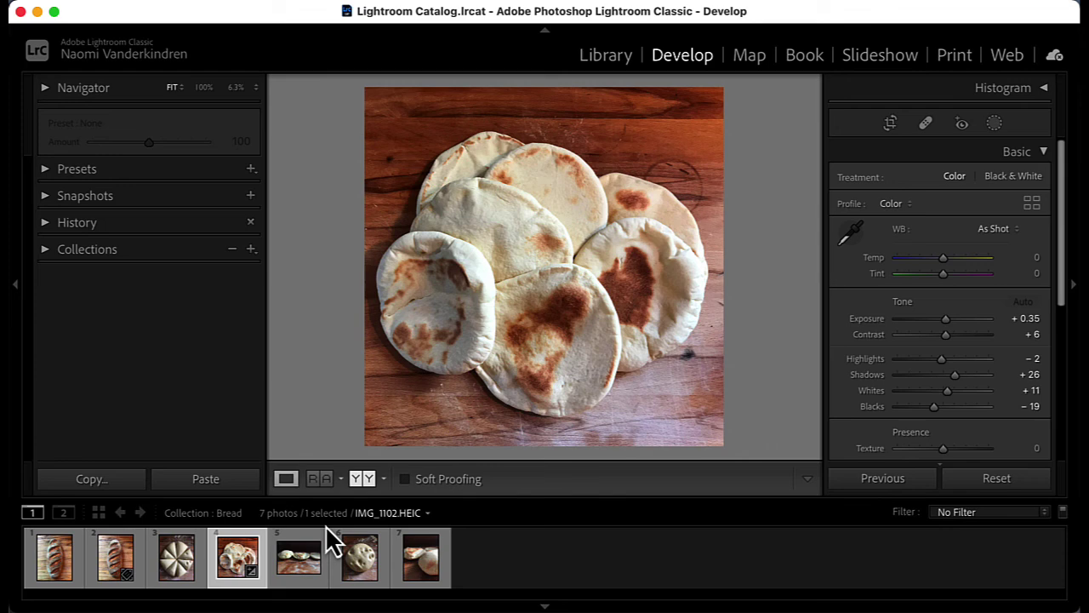
left_click(317, 575)
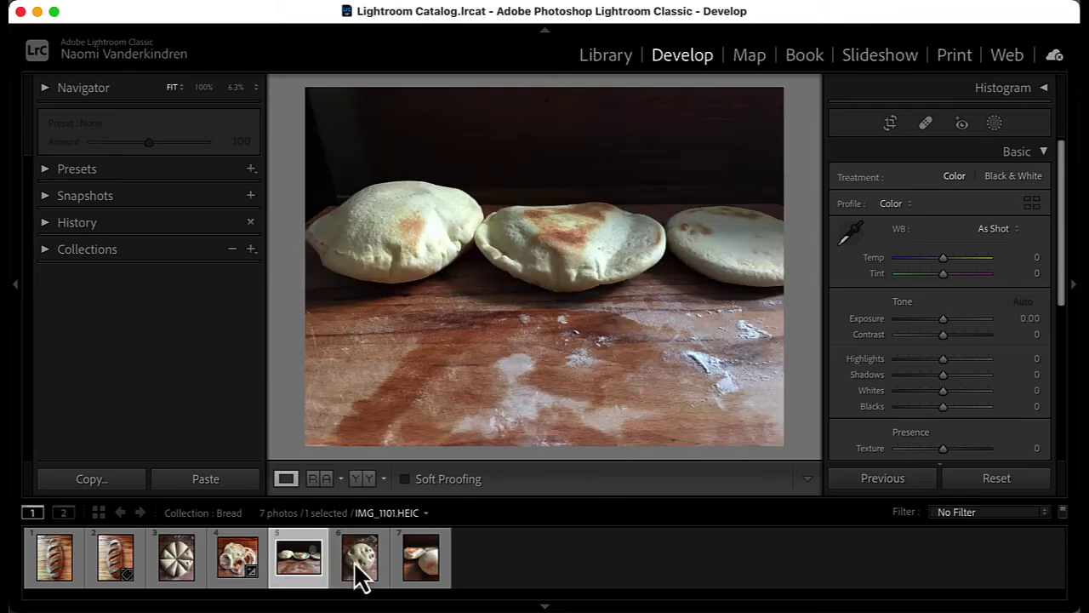
left_click(423, 582, "shift")
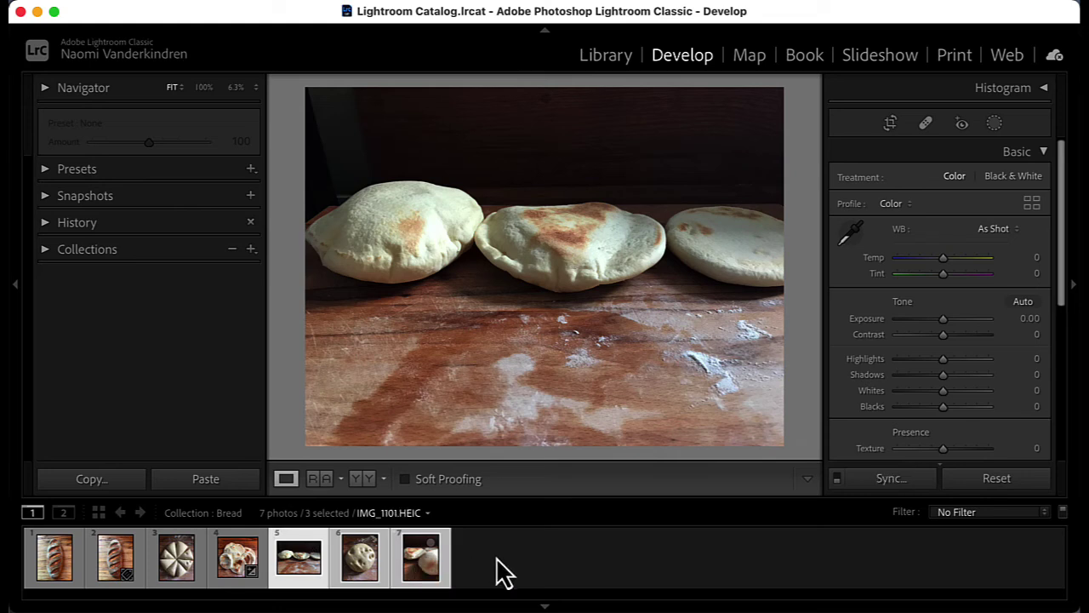
Step: Hide and restore the filmstrip, then return to the Library module
left_click(545, 608)
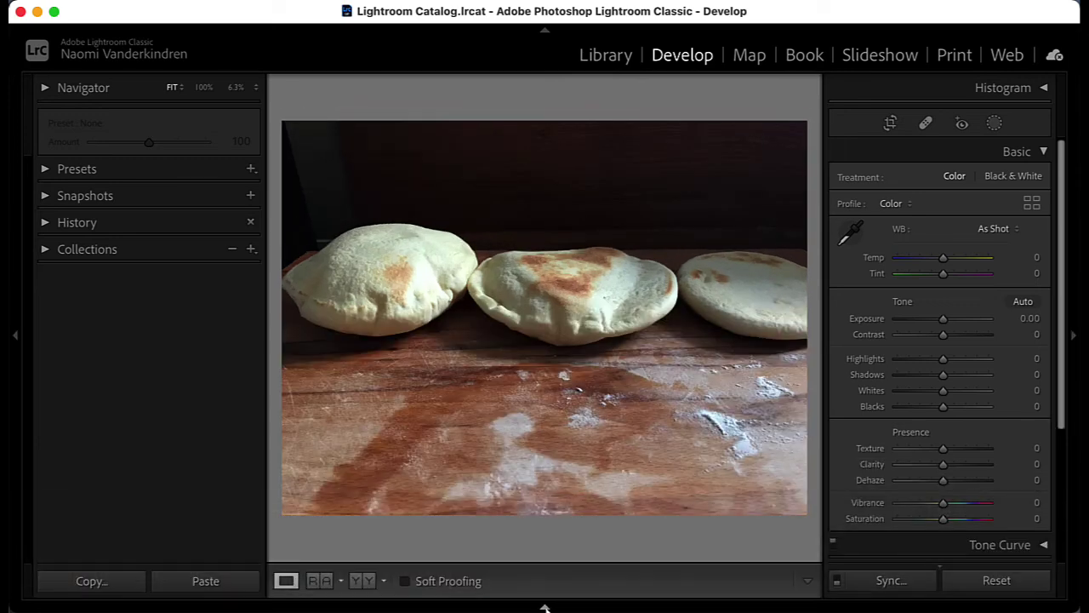
left_click(545, 608)
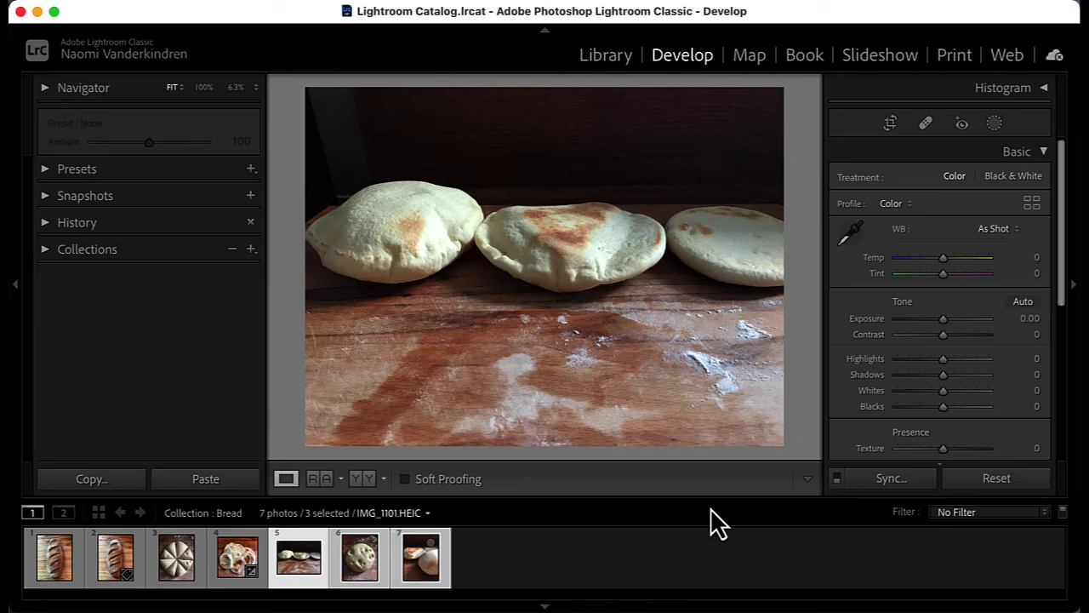
left_click(604, 56)
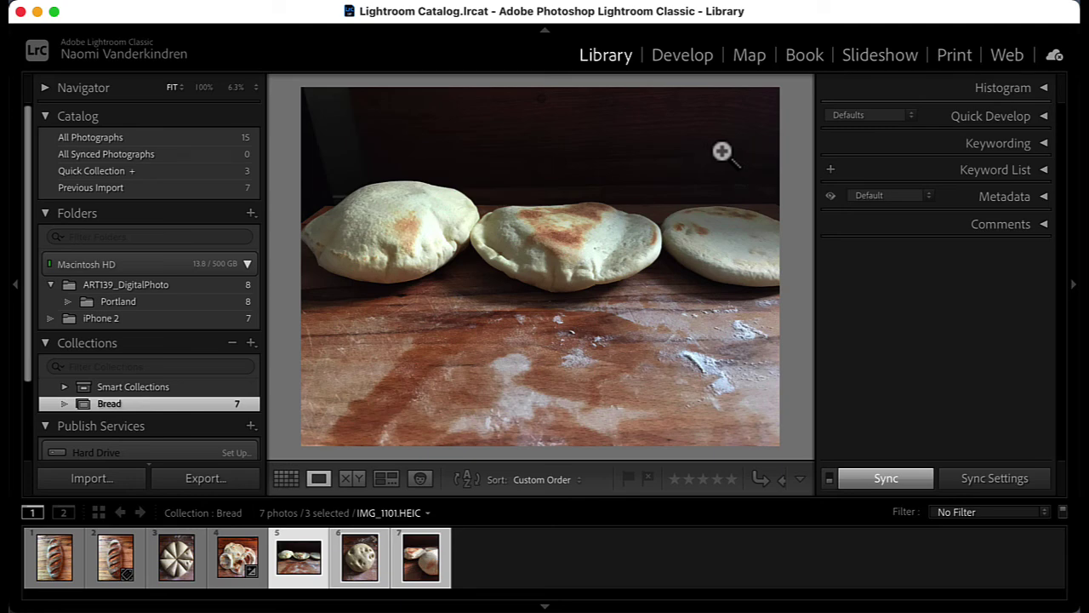
Step: Deselect all photos in the 7-photo Bread collection so the loupe shows 'No photo selected'
left_click(805, 576)
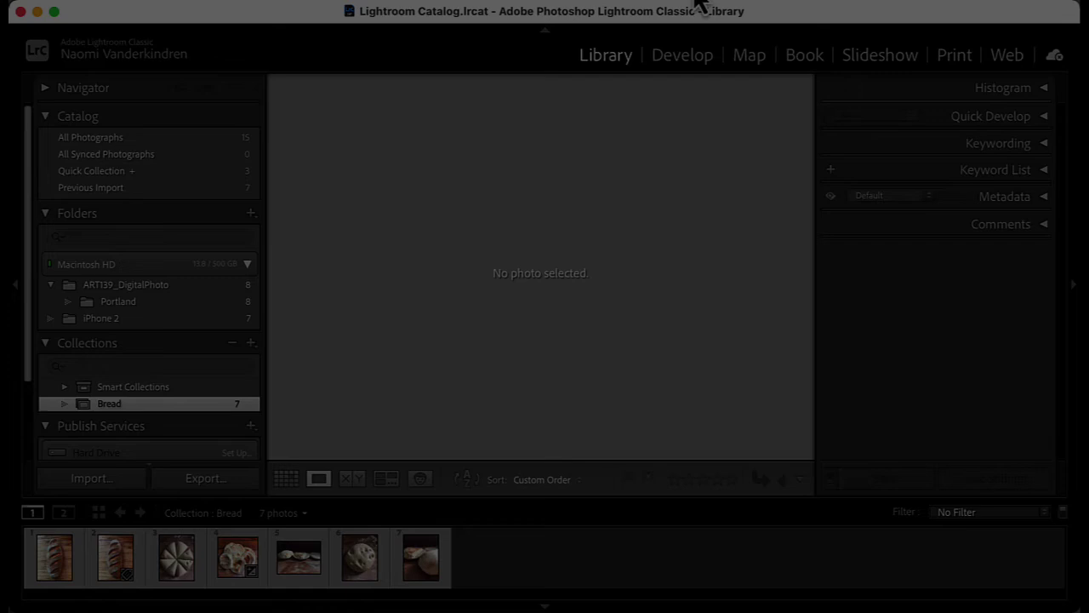